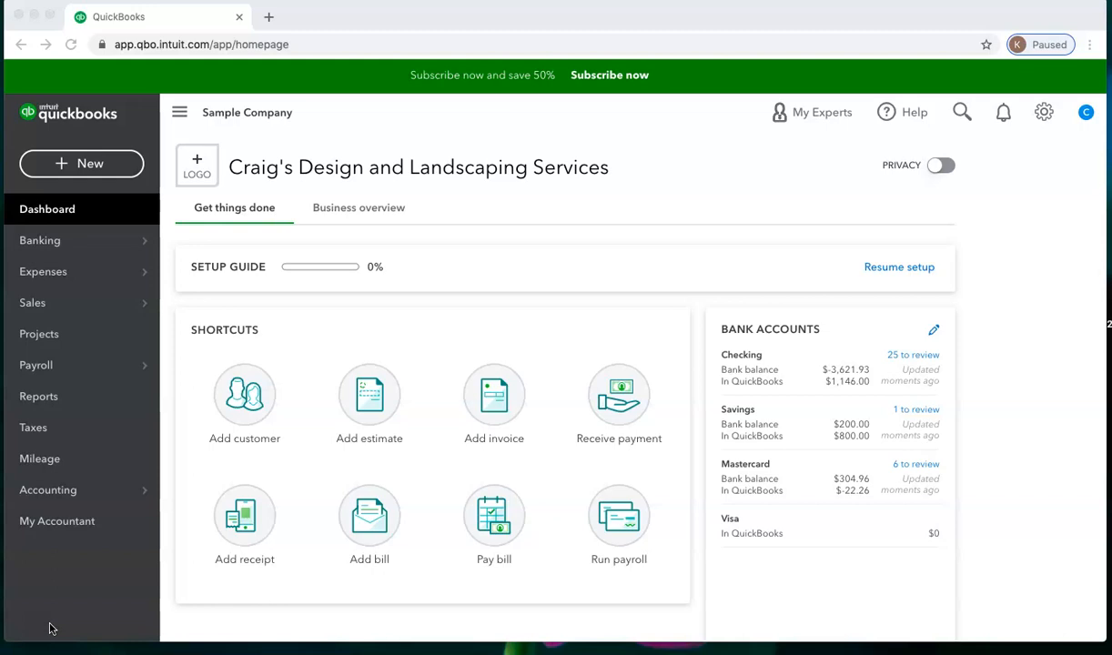
Open the customer list in the sales area
{"action": "left_click", "coordinate": [76, 309]}
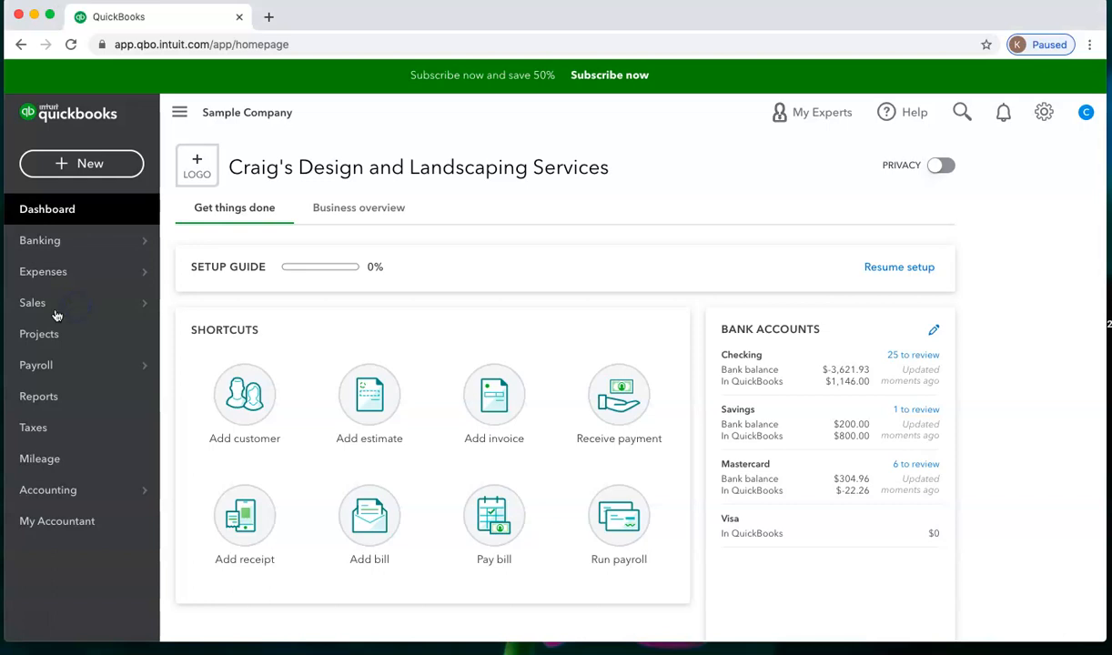
{"action": "mouse_move", "coordinate": [54, 310]}
{"action": "left_click", "coordinate": [223, 399]}
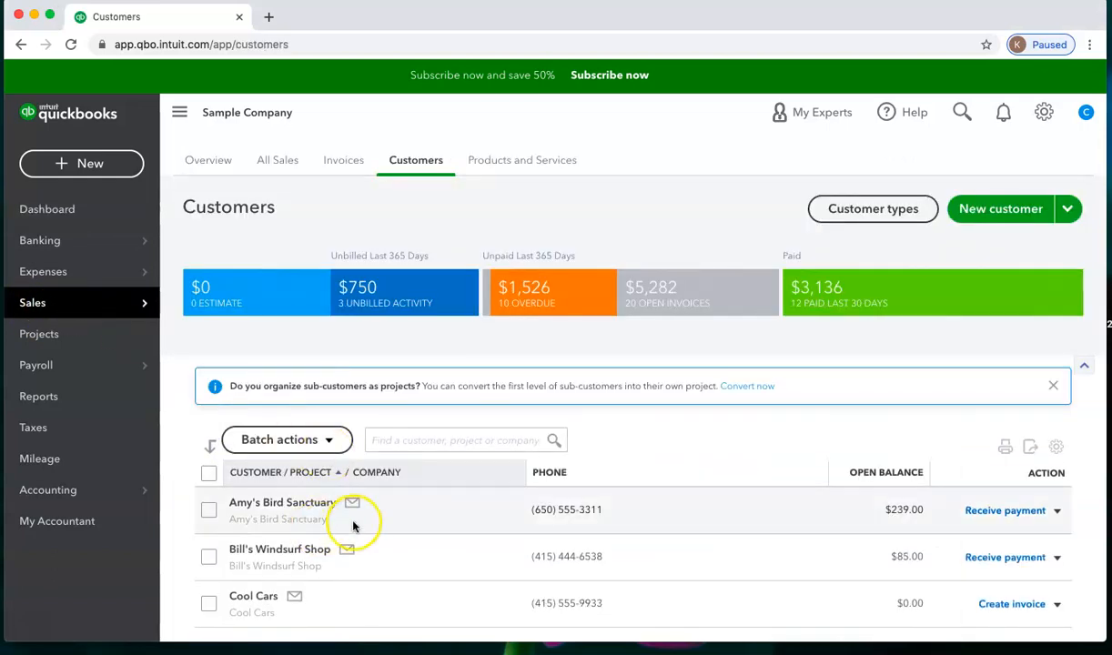
Start a statement for Amy's Bird Sanctuary from its customer list entry, and leave it without saving
{"action": "left_click", "coordinate": [1057, 511]}
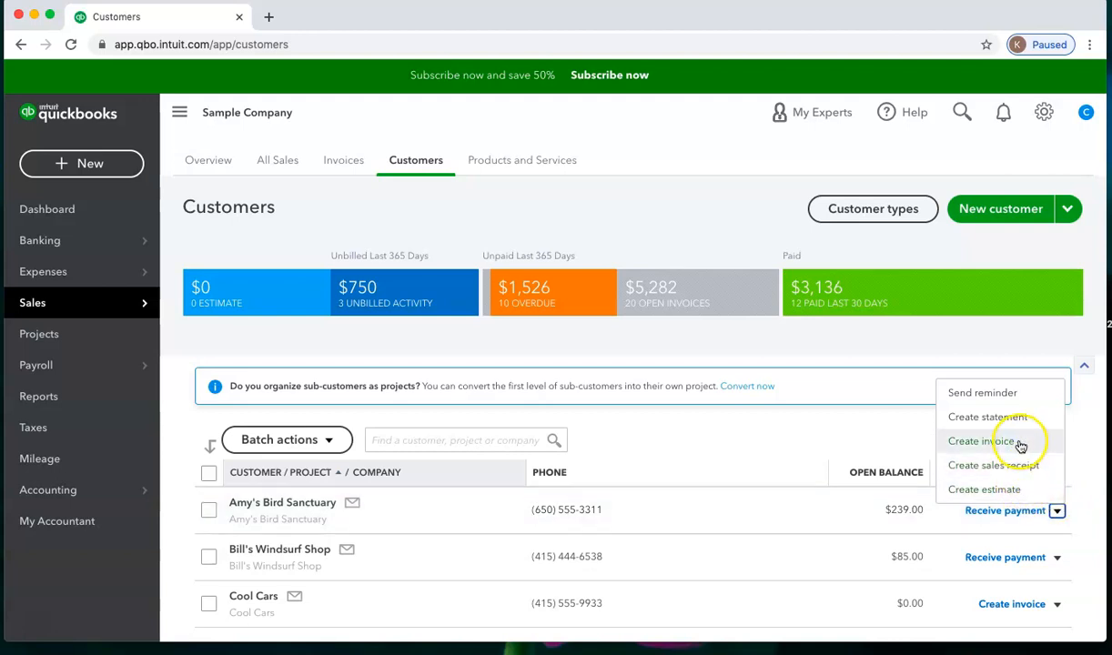
{"action": "left_click", "coordinate": [994, 419]}
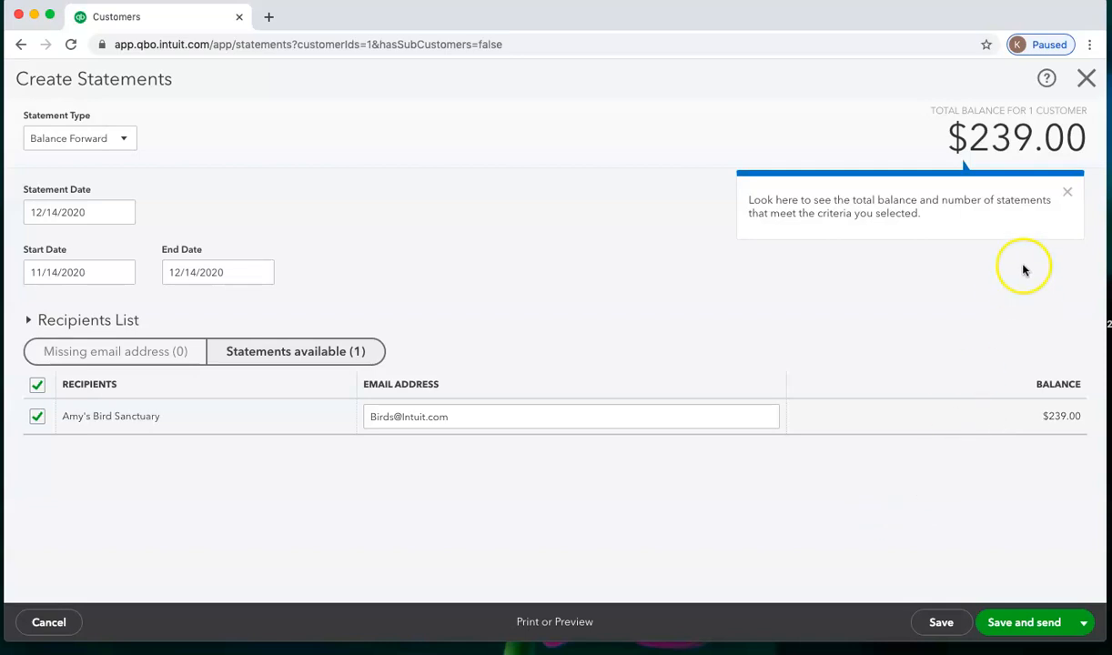
{"action": "left_click", "coordinate": [1087, 80]}
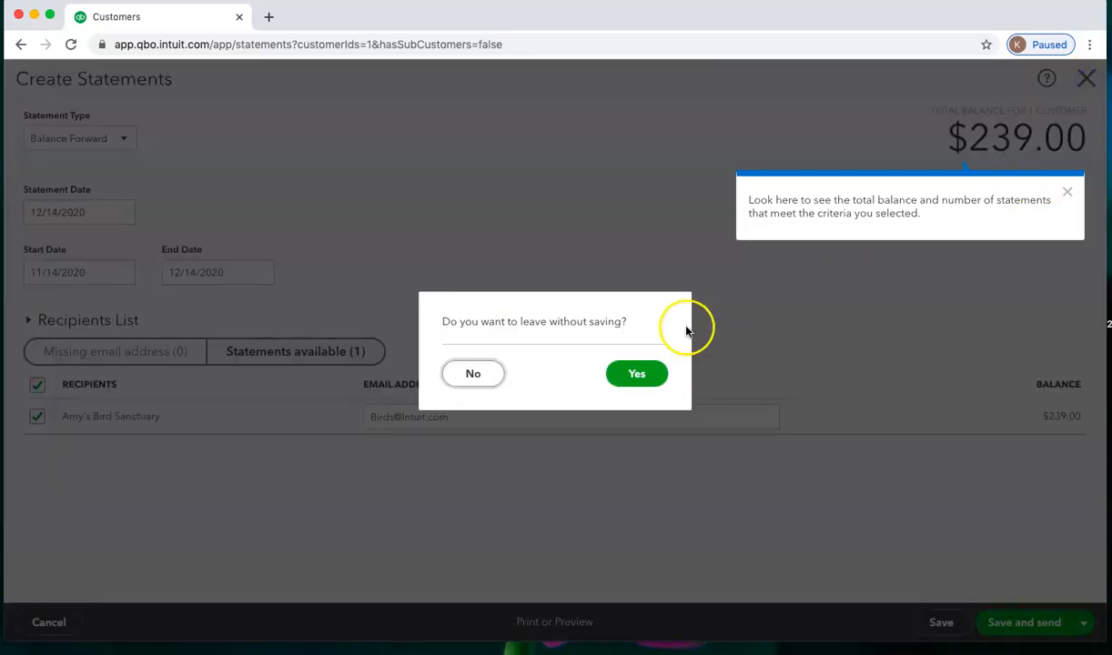
{"action": "left_click", "coordinate": [638, 375]}
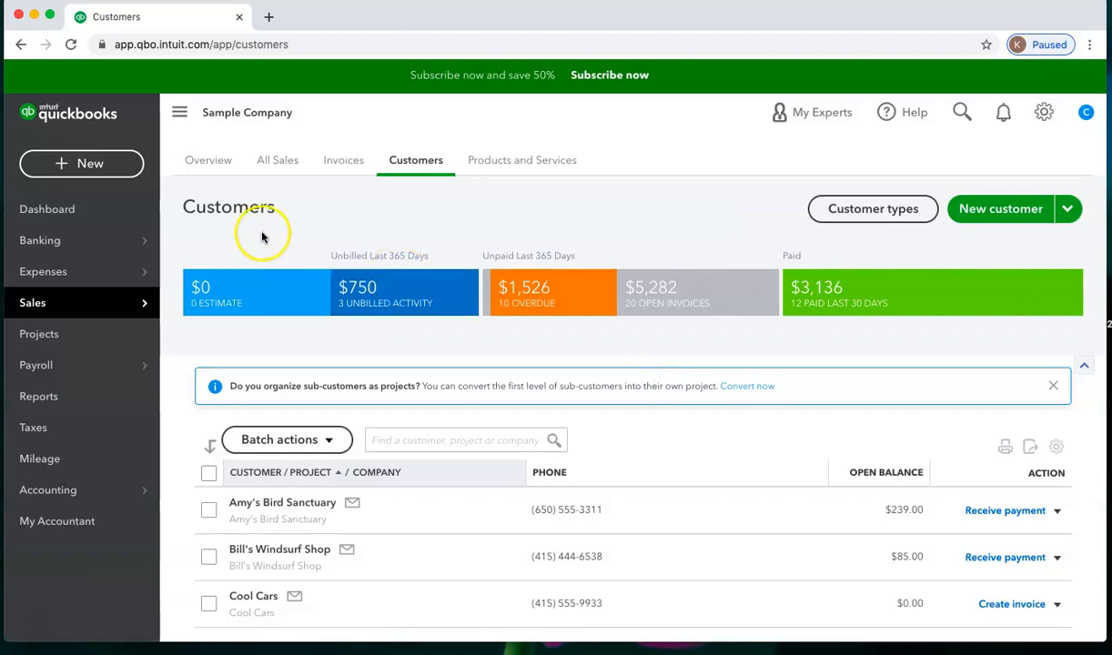
Start creating statements for all customers with a new Statement transaction
{"action": "left_click", "coordinate": [91, 163]}
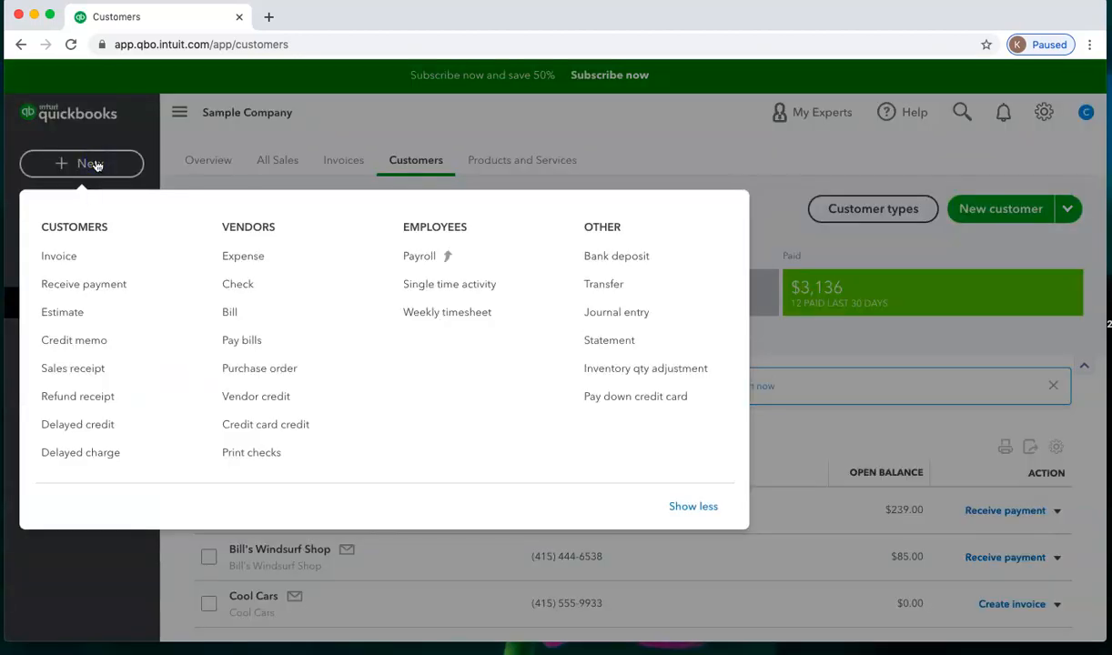
{"action": "left_click", "coordinate": [614, 342]}
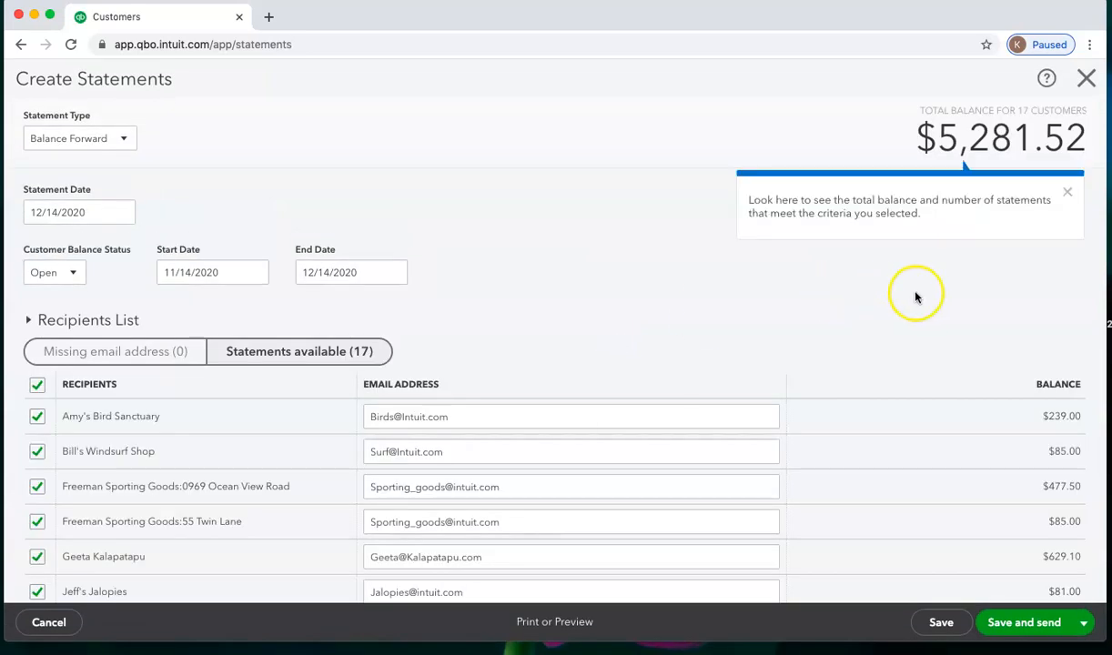
Review the statement recipients, their e-mail addresses, balances and the date criteria
{"action": "scroll", "coordinate": [919, 297], "scroll_direction": "down", "scroll_amount": 5}
{"action": "scroll", "coordinate": [918, 298], "scroll_direction": "down", "scroll_amount": 4}
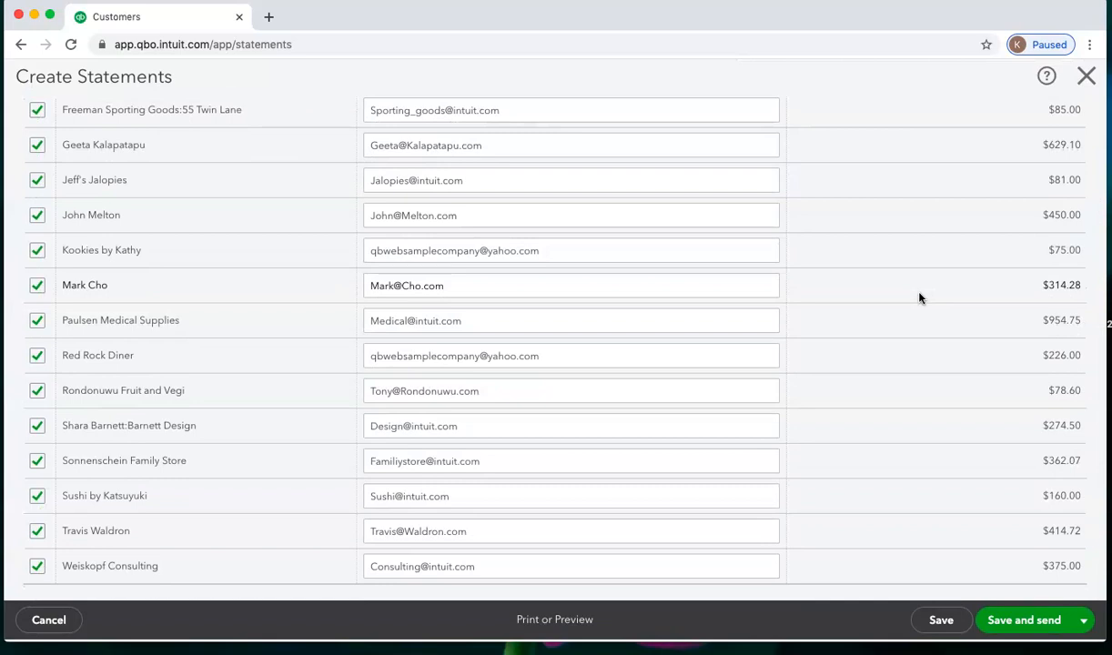
{"action": "scroll", "coordinate": [919, 298], "scroll_direction": "up", "scroll_amount": 2}
{"action": "scroll", "coordinate": [919, 298], "scroll_direction": "up", "scroll_amount": 4}
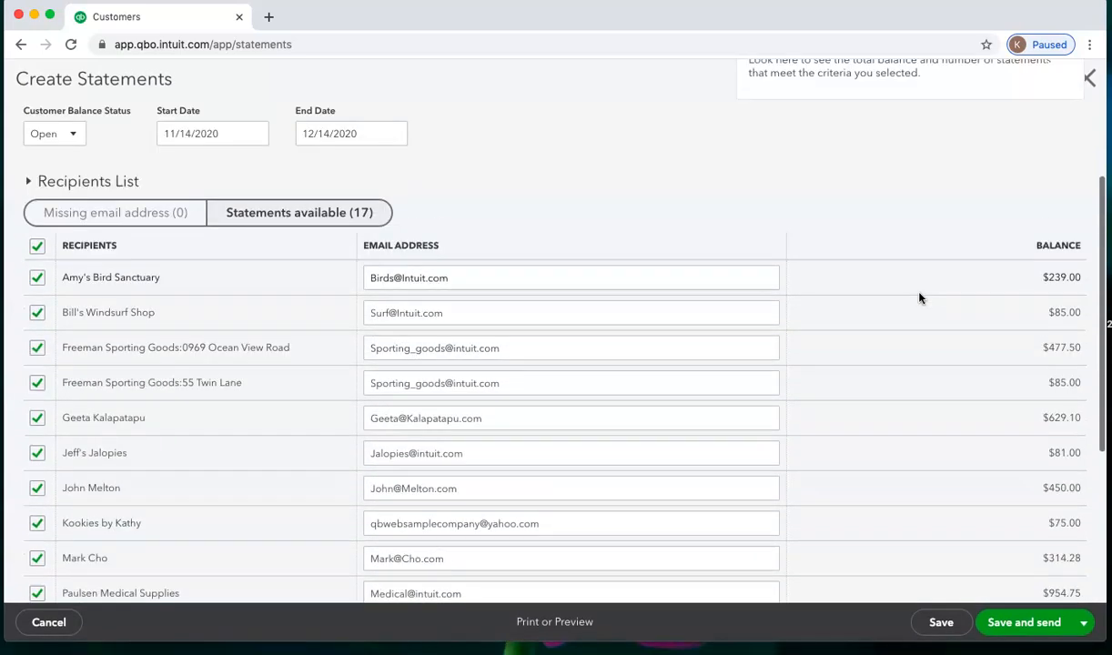
{"action": "scroll", "coordinate": [920, 298], "scroll_direction": "down", "scroll_amount": 1}
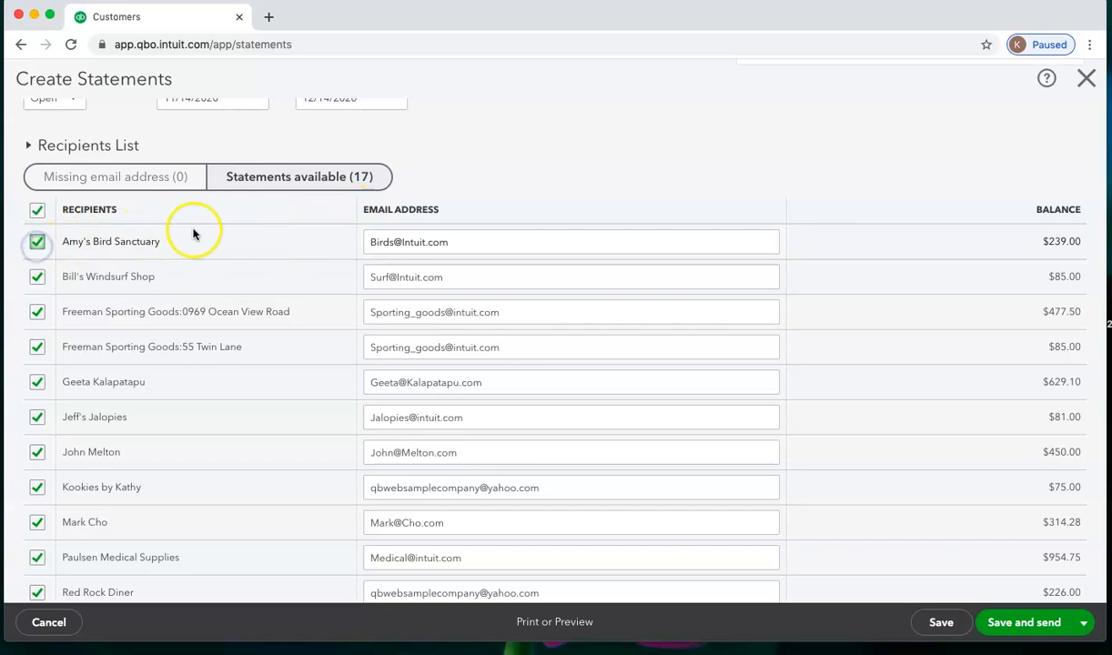
{"action": "scroll", "coordinate": [555, 337], "scroll_direction": "down", "scroll_amount": 5}
{"action": "scroll", "coordinate": [555, 339], "scroll_direction": "up", "scroll_amount": 10}
{"action": "left_click", "coordinate": [551, 329]}
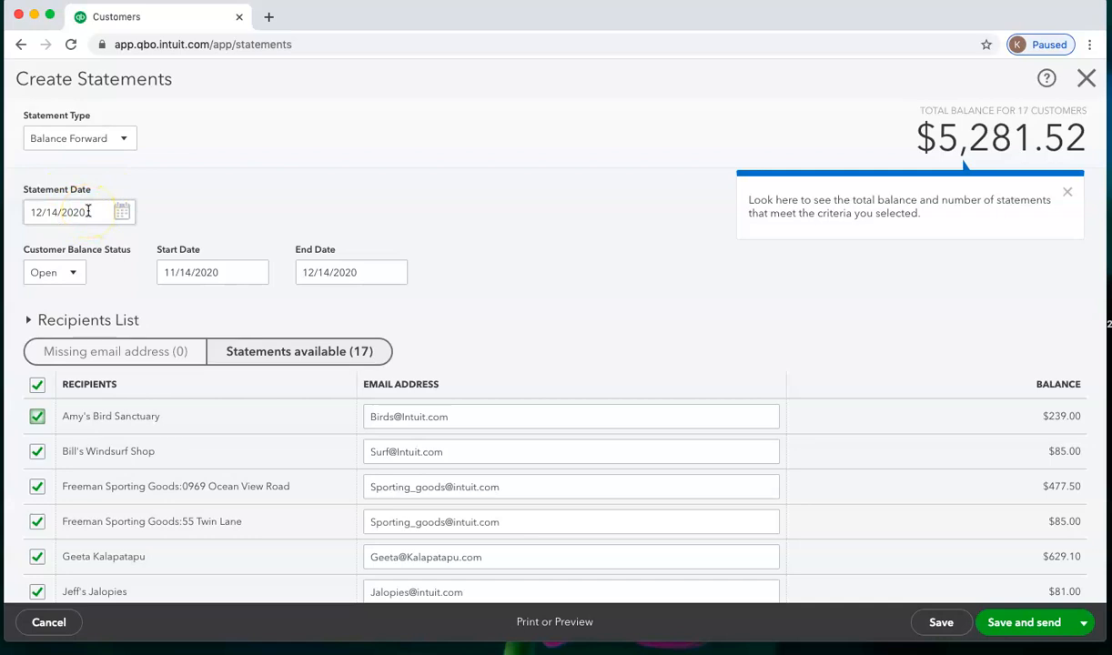
Set the statement type to Open Item (Last 365 days) and apply the criteria
{"action": "left_click", "coordinate": [125, 141]}
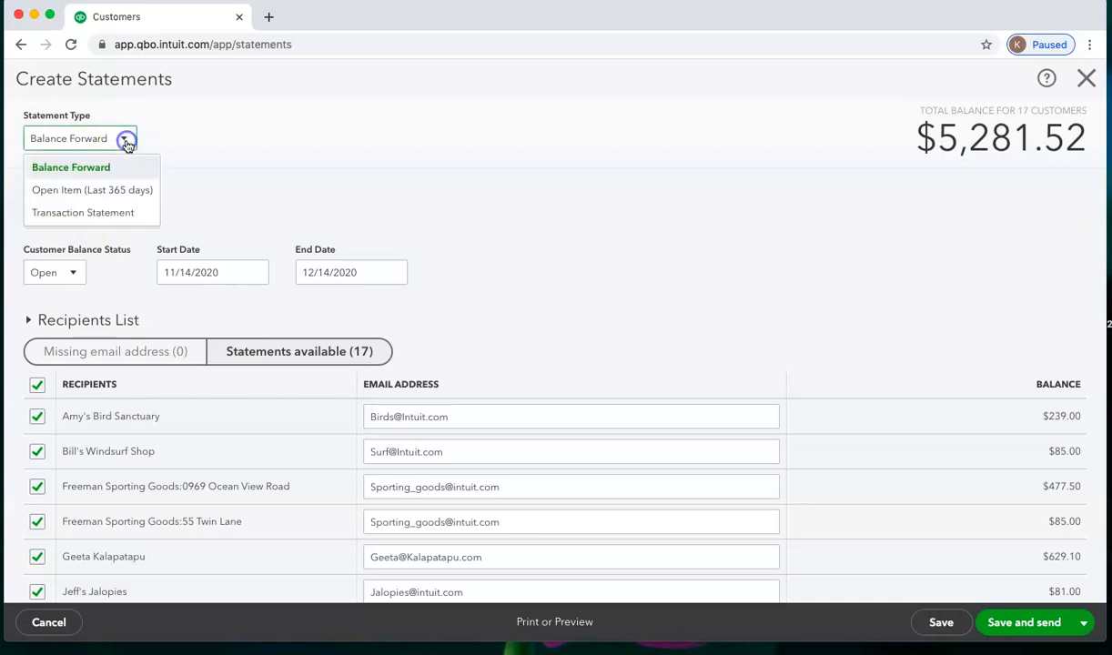
{"action": "left_click", "coordinate": [87, 193]}
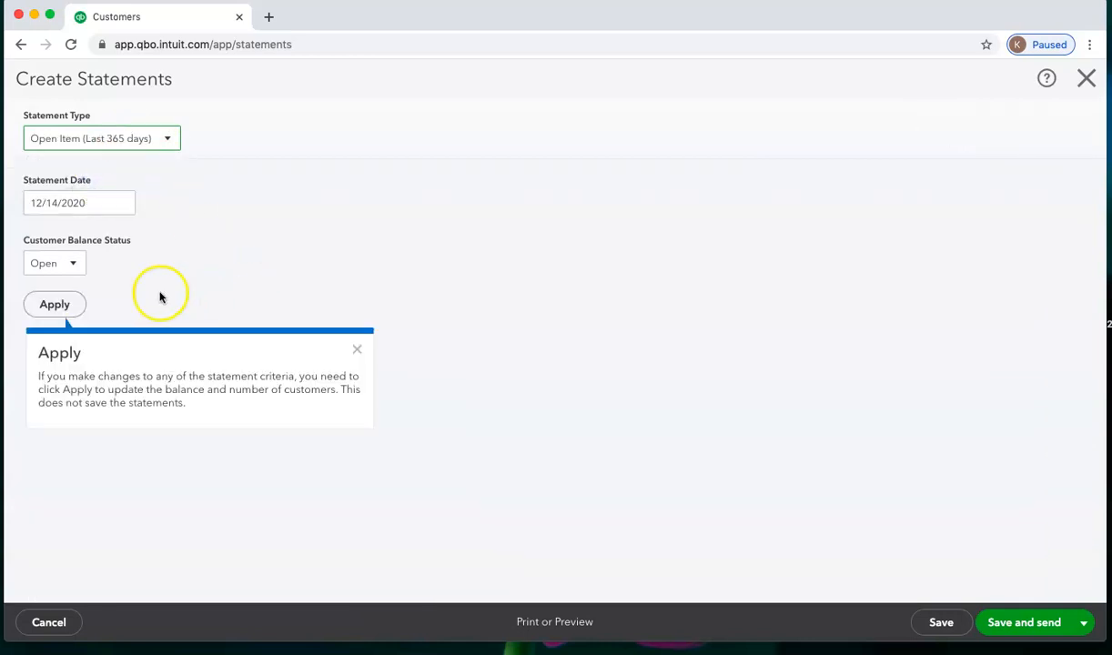
{"action": "left_click", "coordinate": [54, 305]}
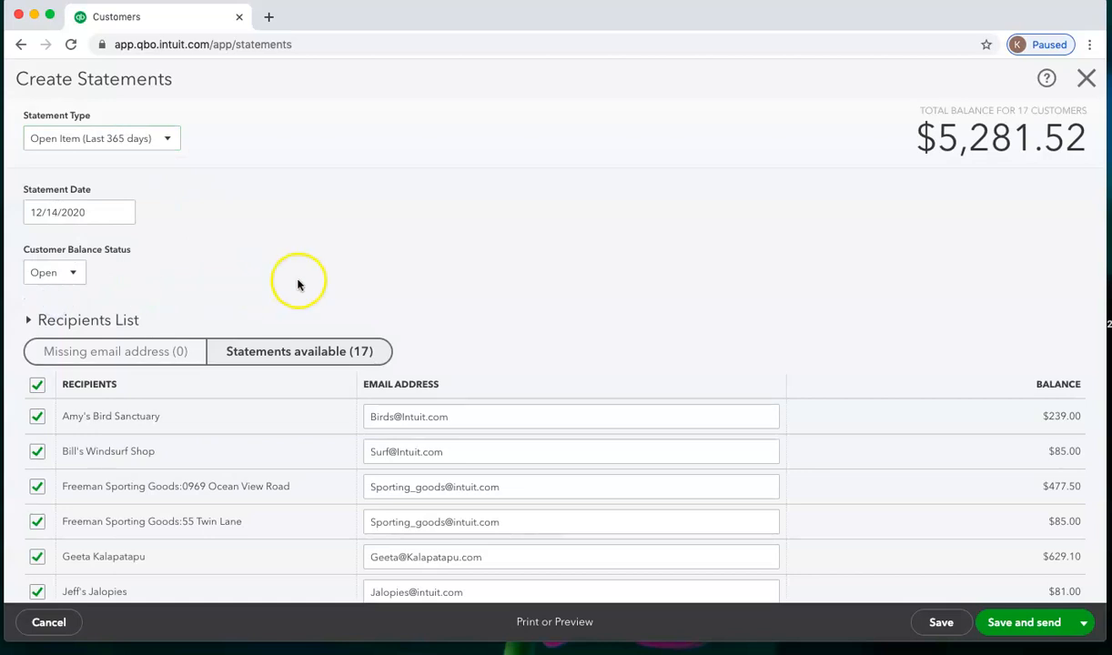
Preview the open item statements and examine the open invoice and past-due summary for Amy's Bird Sanctuary
{"action": "scroll", "coordinate": [297, 285], "scroll_direction": "down", "scroll_amount": 5}
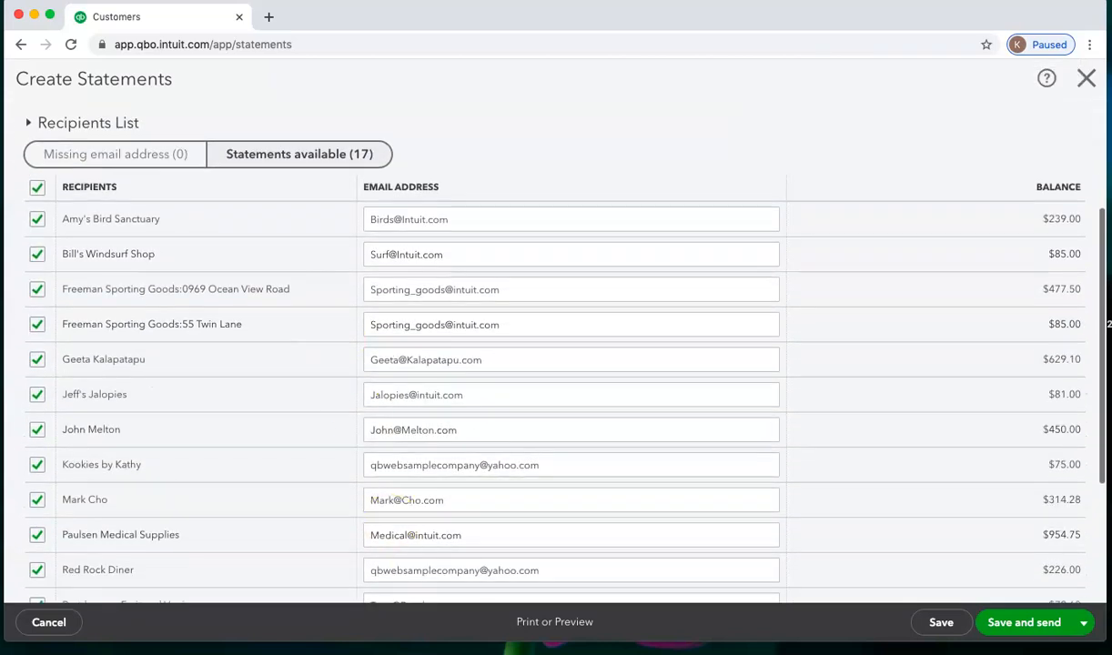
{"action": "left_click", "coordinate": [538, 623]}
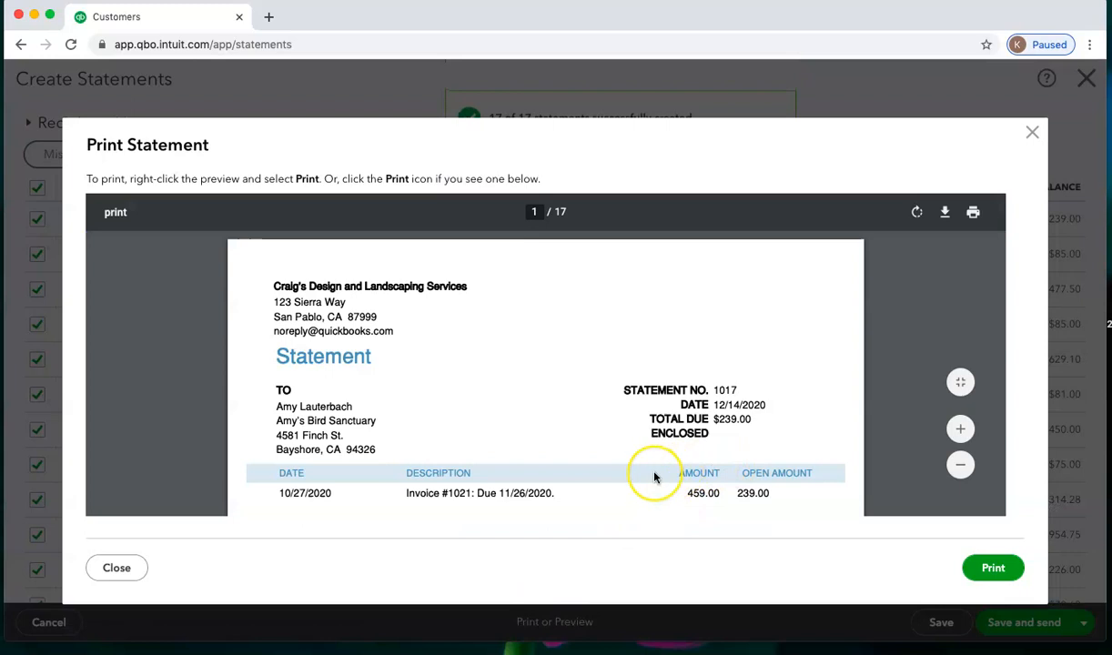
{"action": "scroll", "coordinate": [653, 477], "scroll_direction": "down", "scroll_amount": 2}
{"action": "scroll", "coordinate": [654, 477], "scroll_direction": "up", "scroll_amount": 2}
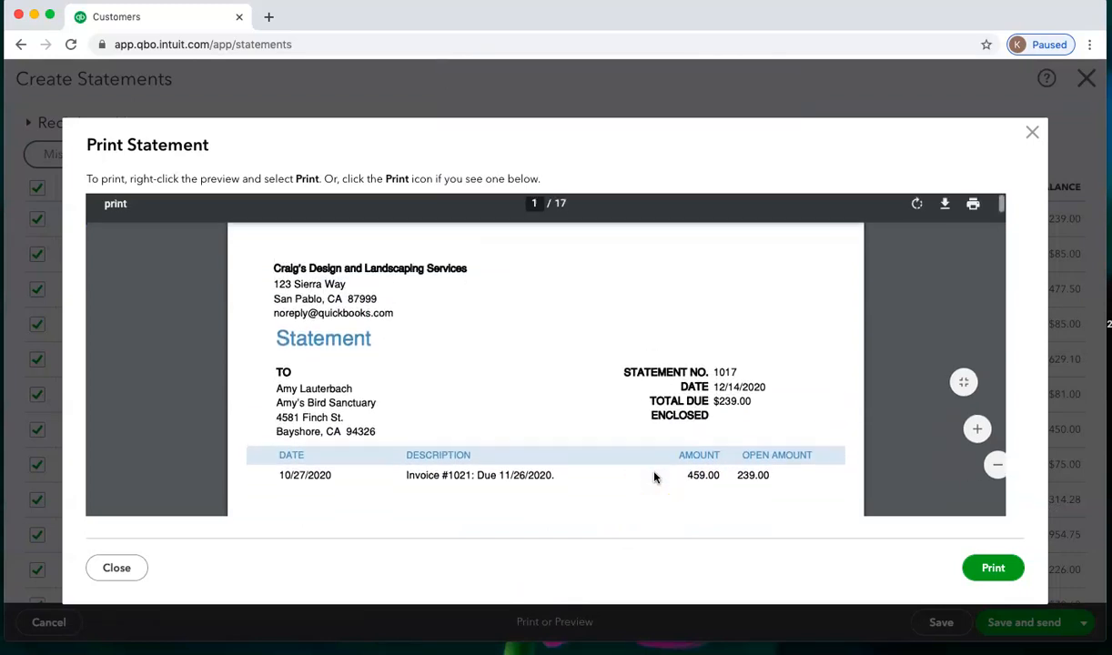
{"action": "scroll", "coordinate": [654, 477], "scroll_direction": "down", "scroll_amount": 1}
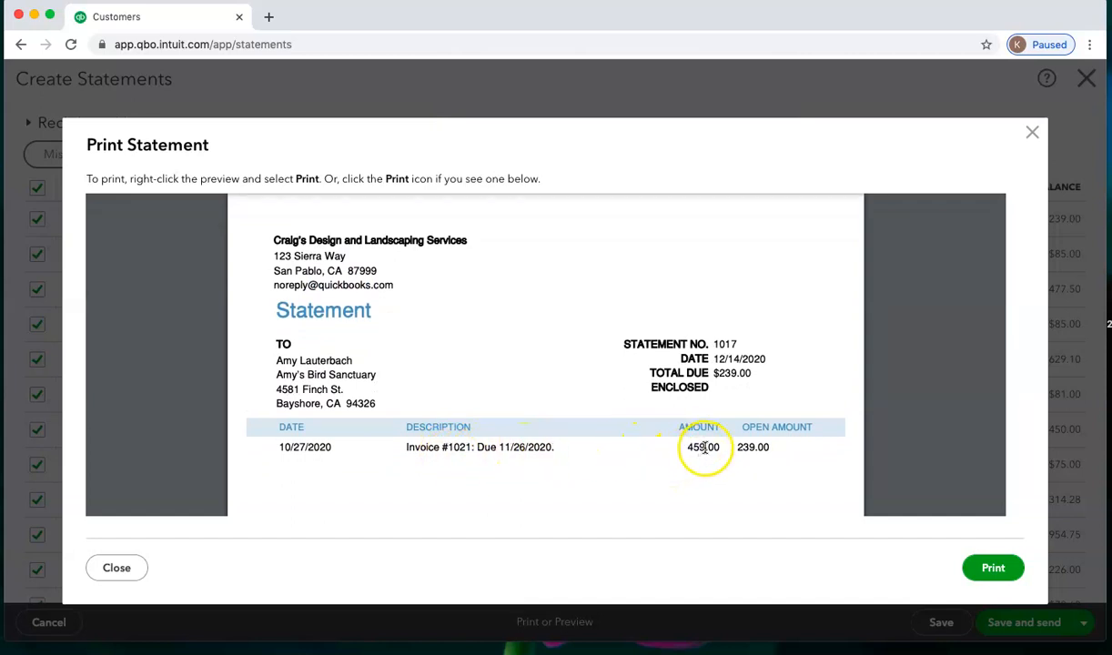
{"action": "scroll", "coordinate": [774, 451], "scroll_direction": "down", "scroll_amount": 5}
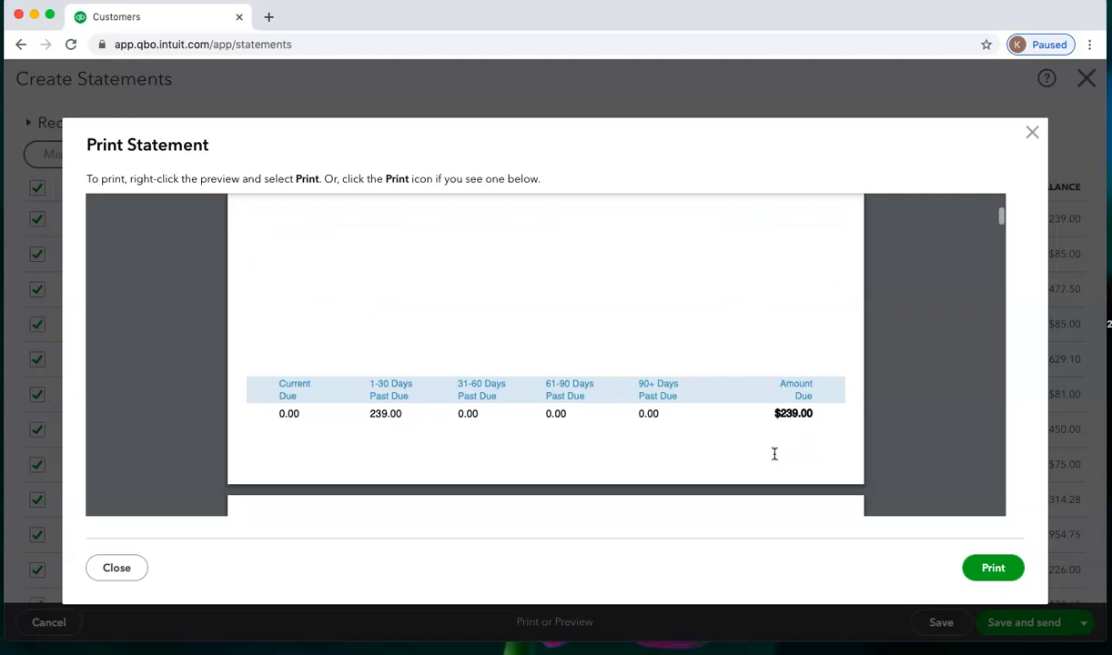
{"action": "scroll", "coordinate": [774, 454], "scroll_direction": "down", "scroll_amount": 2}
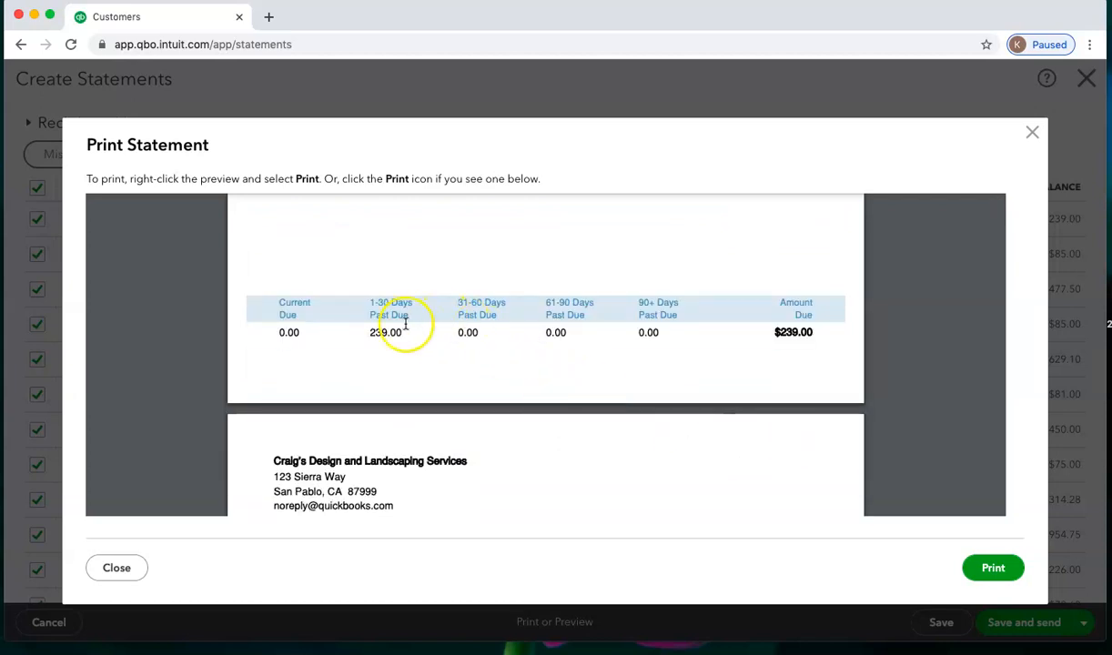
Examine the open item statements for Bill's Windsurf Shop and Freeman Sporting Goods, and close the preview
{"action": "scroll", "coordinate": [625, 392], "scroll_direction": "down", "scroll_amount": 5}
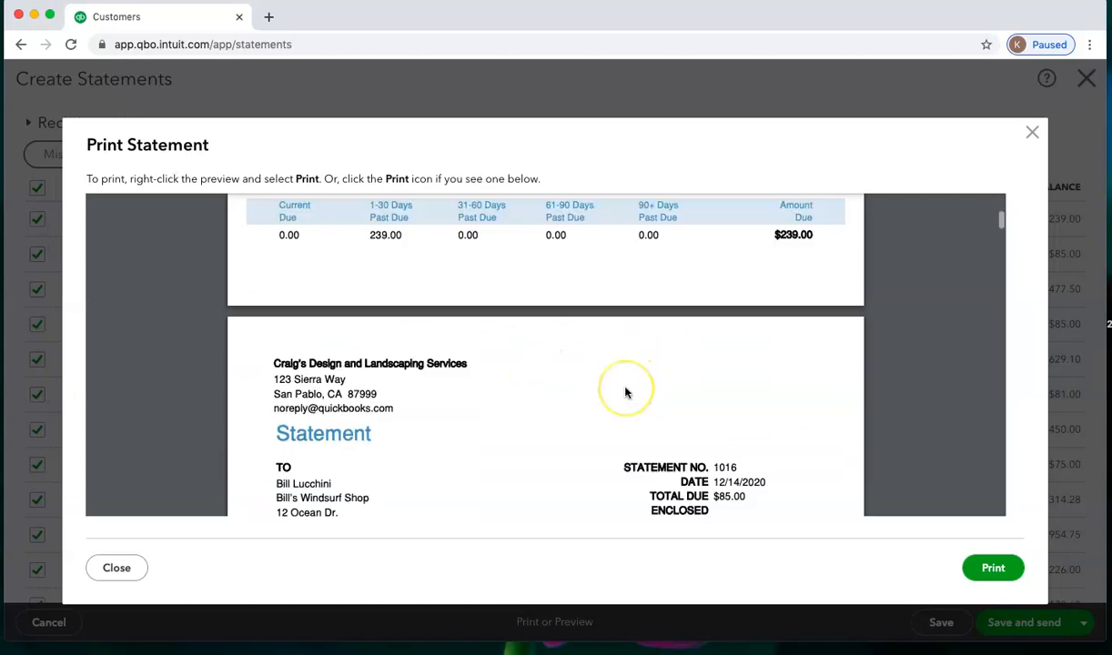
{"action": "scroll", "coordinate": [625, 392], "scroll_direction": "down", "scroll_amount": 5}
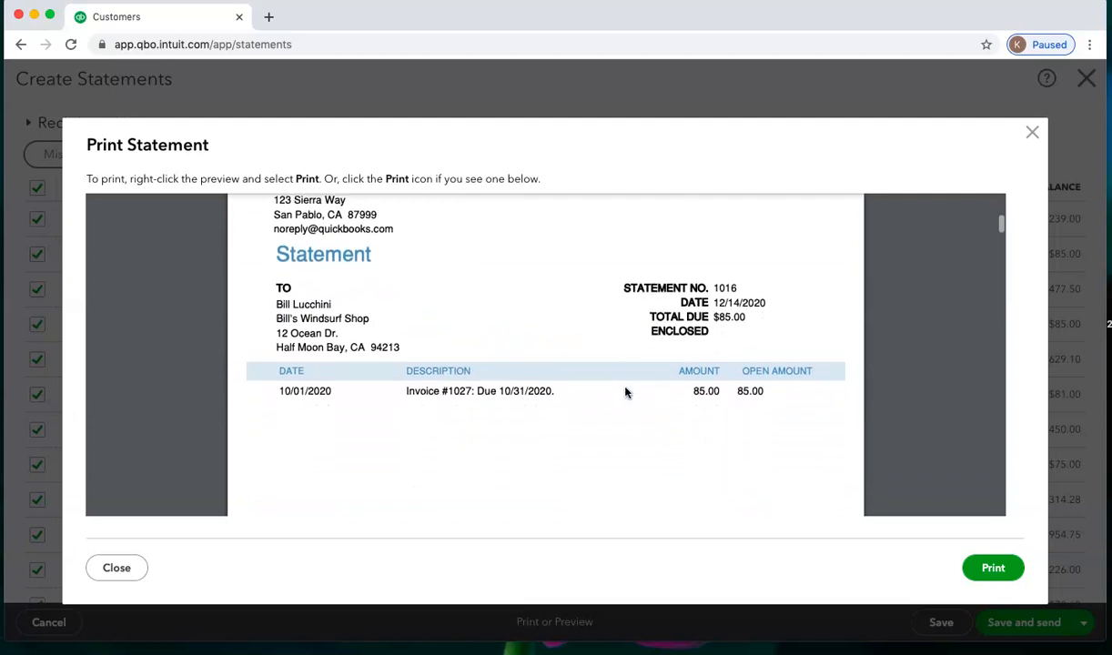
{"action": "scroll", "coordinate": [626, 392], "scroll_direction": "down", "scroll_amount": 1}
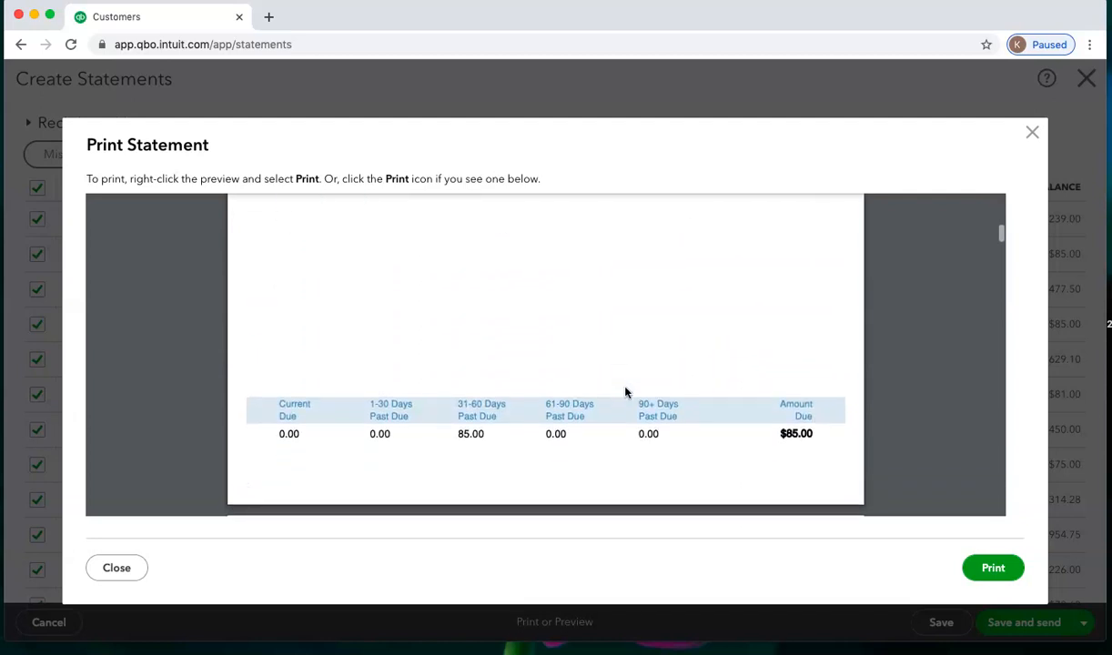
{"action": "scroll", "coordinate": [625, 392], "scroll_direction": "up", "scroll_amount": 1}
{"action": "scroll", "coordinate": [625, 392], "scroll_direction": "up", "scroll_amount": 5}
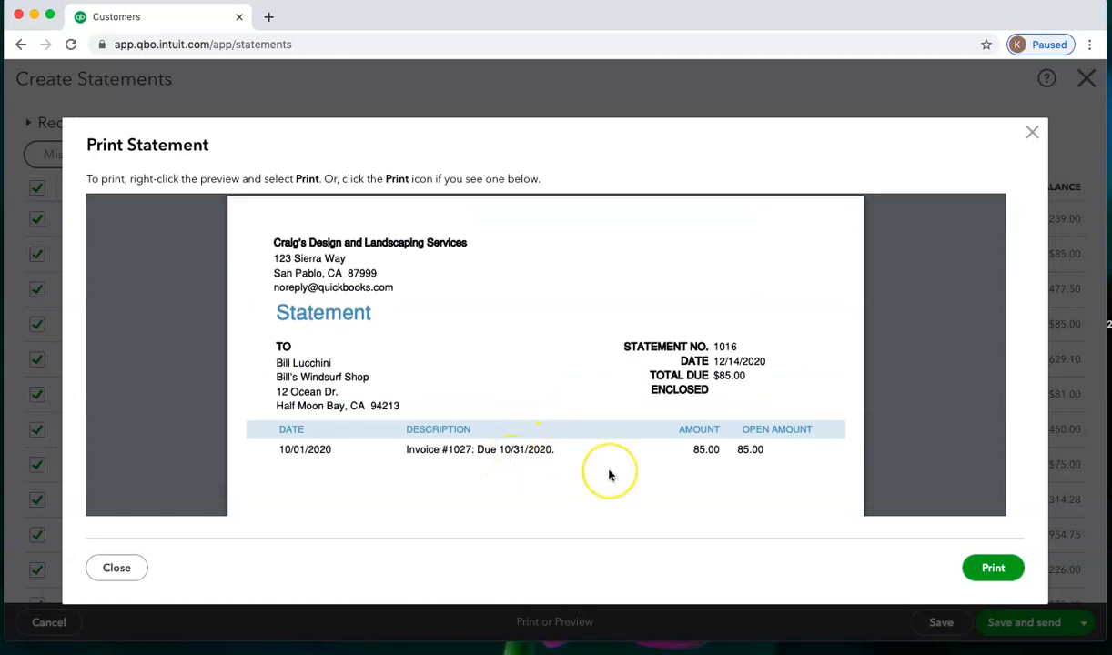
{"action": "scroll", "coordinate": [608, 471], "scroll_direction": "down", "scroll_amount": 5}
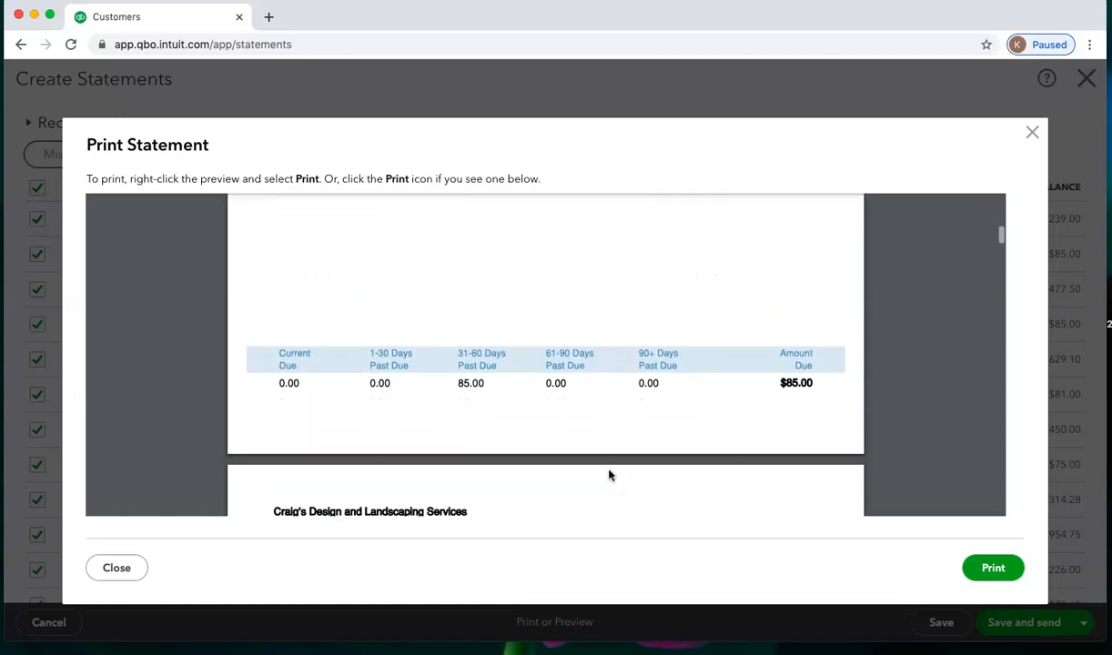
{"action": "scroll", "coordinate": [609, 475], "scroll_direction": "down", "scroll_amount": 1}
{"action": "left_click", "coordinate": [505, 384]}
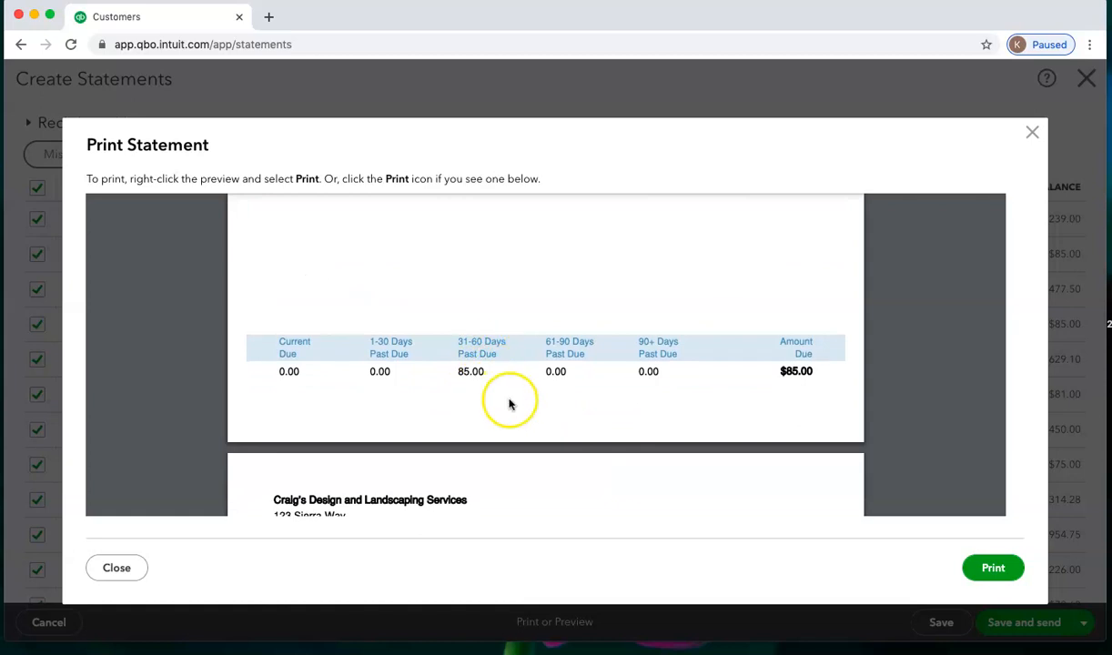
{"action": "scroll", "coordinate": [512, 402], "scroll_direction": "down", "scroll_amount": 5}
{"action": "scroll", "coordinate": [511, 403], "scroll_direction": "down", "scroll_amount": 4}
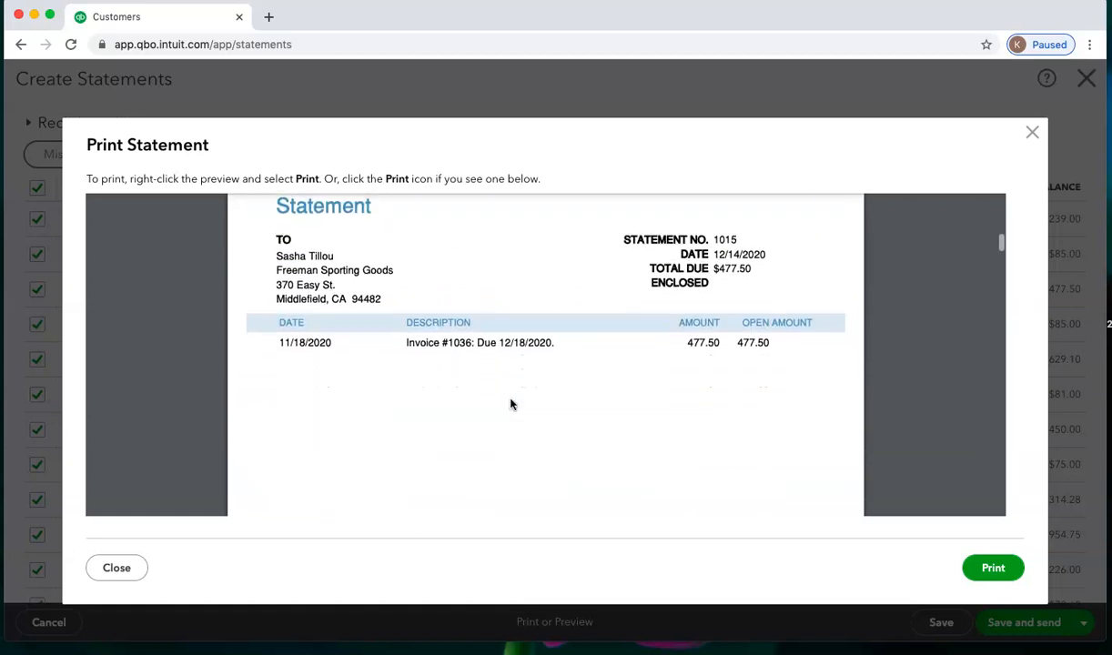
{"action": "left_click", "coordinate": [1034, 133]}
Set the statement type to Balance Forward and apply the criteria
{"action": "scroll", "coordinate": [625, 165], "scroll_direction": "up", "scroll_amount": 3}
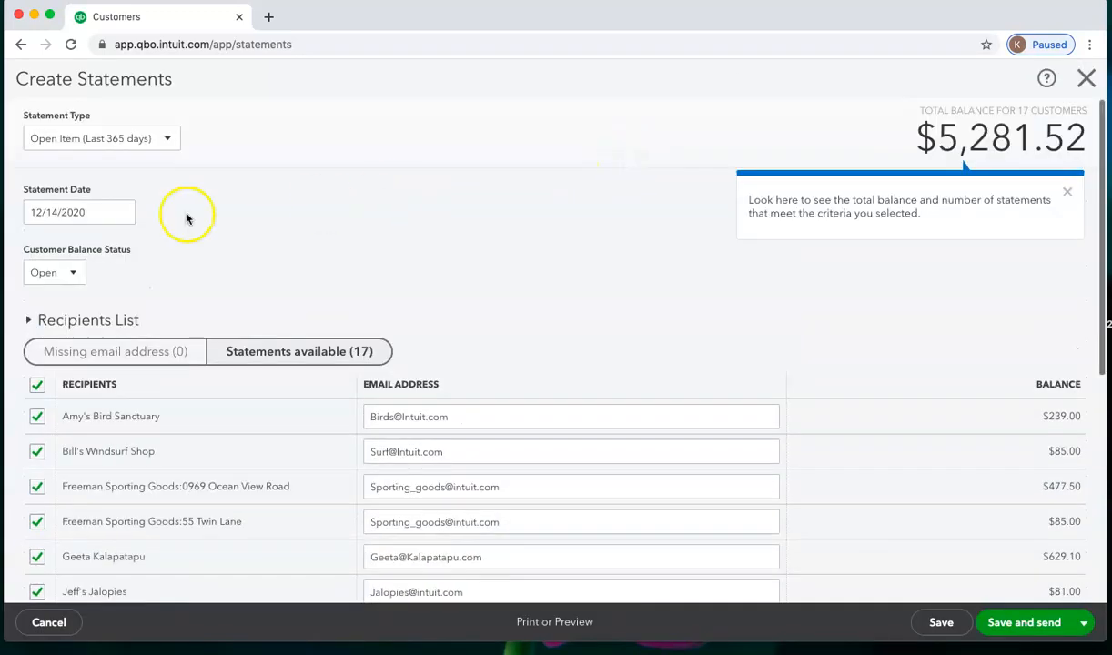
{"action": "left_click", "coordinate": [166, 142]}
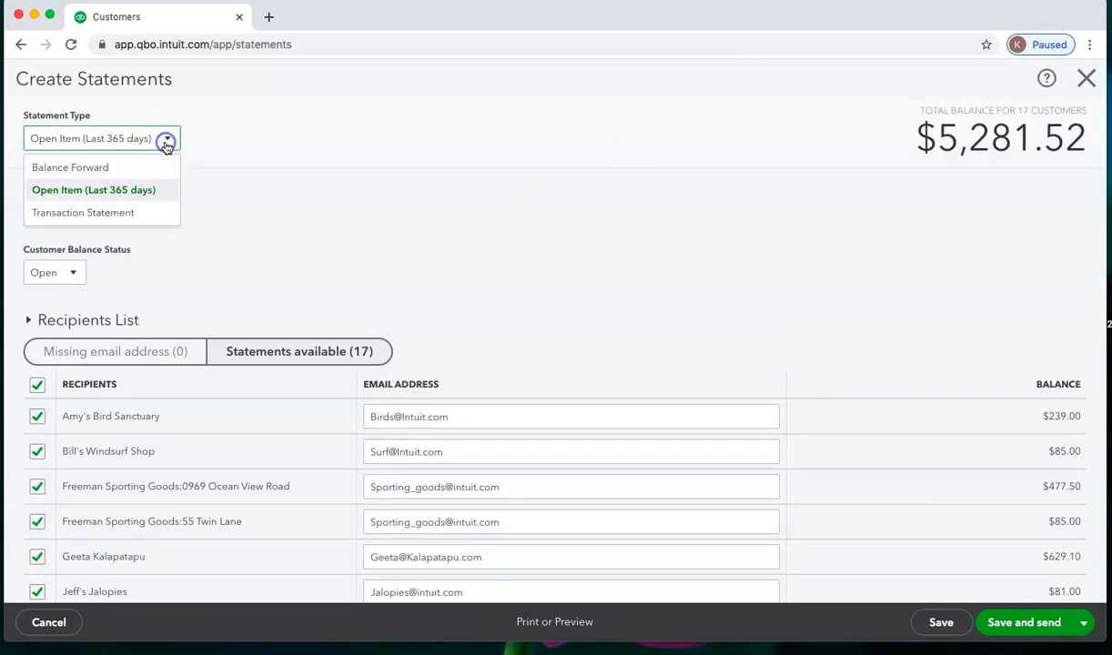
{"action": "left_click", "coordinate": [110, 169]}
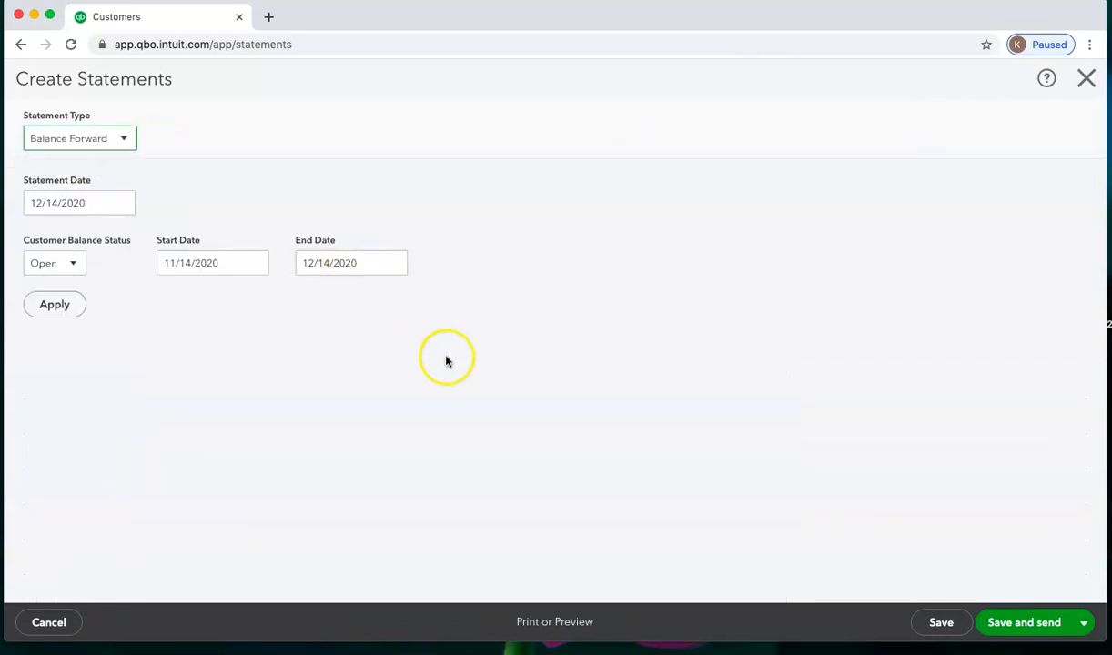
Preview the balance forward statements and examine the opening balance, invoice and payments for Amy's Bird Sanctuary
{"action": "left_click", "coordinate": [562, 624]}
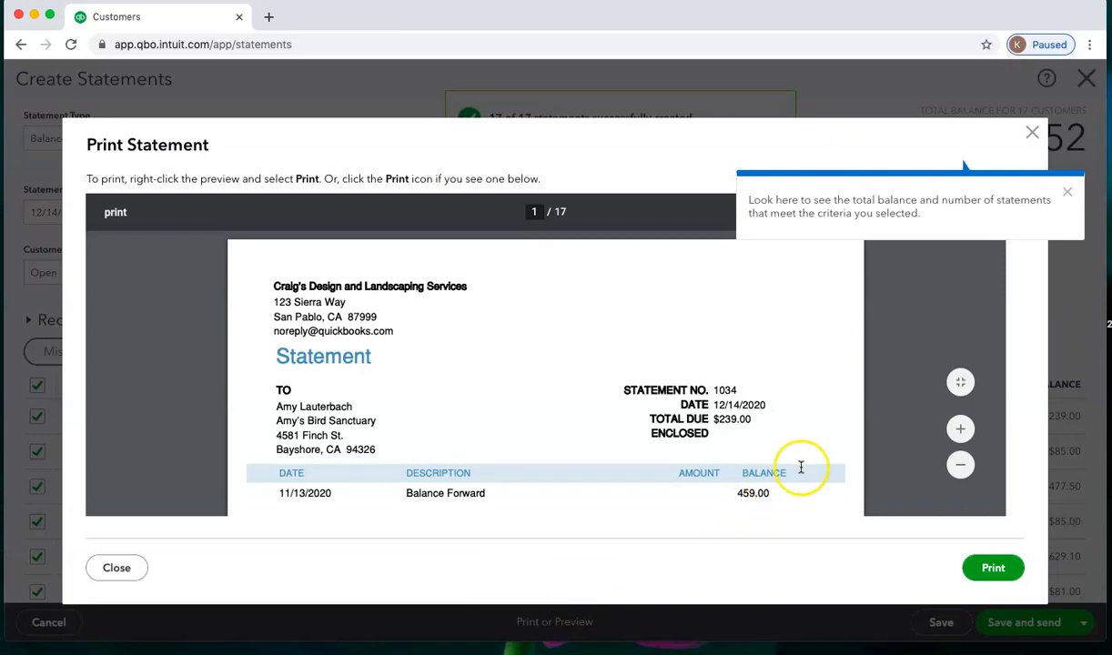
{"action": "scroll", "coordinate": [797, 467], "scroll_direction": "down", "scroll_amount": 3}
{"action": "scroll", "coordinate": [801, 467], "scroll_direction": "down", "scroll_amount": 3}
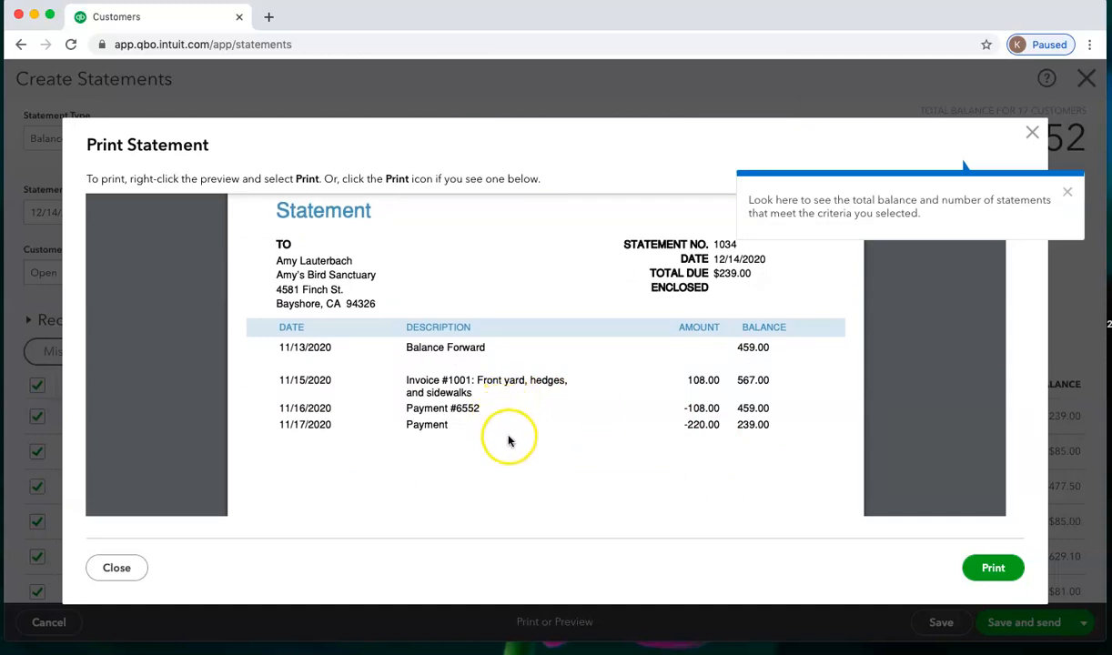
{"action": "scroll", "coordinate": [514, 464], "scroll_direction": "down", "scroll_amount": 1}
{"action": "scroll", "coordinate": [514, 463], "scroll_direction": "up", "scroll_amount": 1}
{"action": "scroll", "coordinate": [514, 464], "scroll_direction": "down", "scroll_amount": 1}
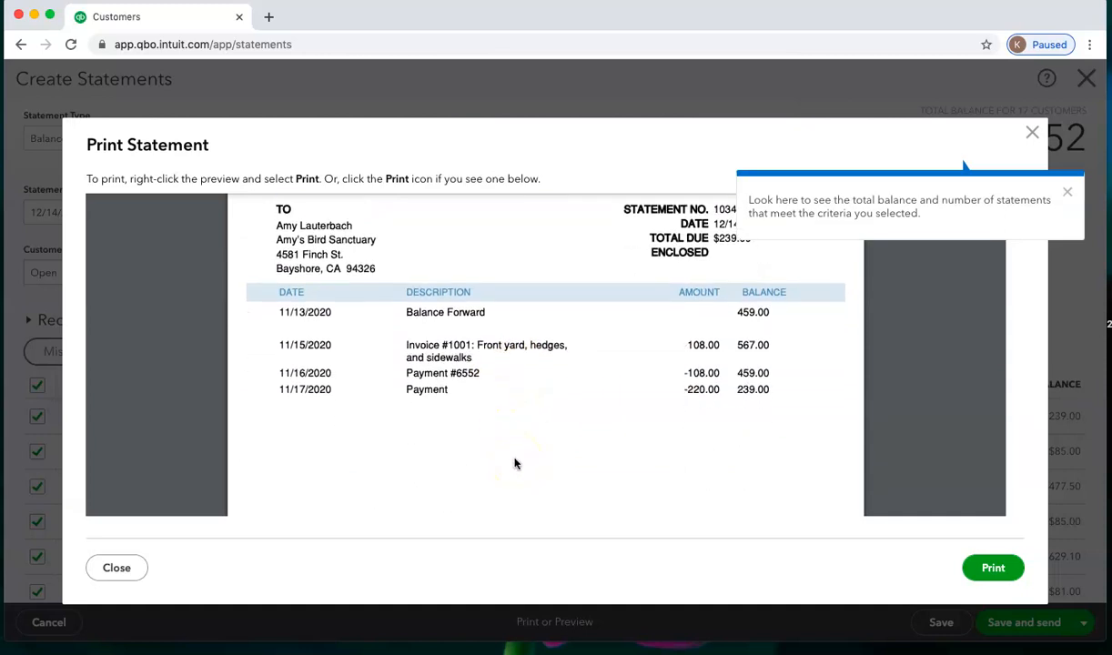
{"action": "scroll", "coordinate": [514, 463], "scroll_direction": "up", "scroll_amount": 2}
{"action": "scroll", "coordinate": [514, 463], "scroll_direction": "down", "scroll_amount": 1}
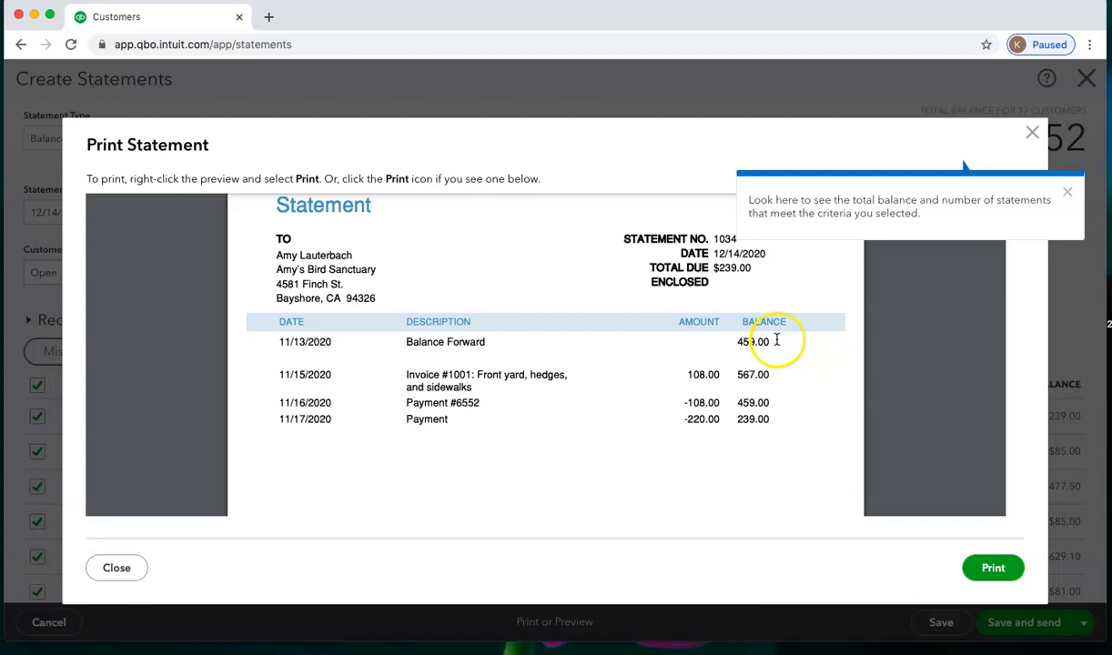
Close the balance forward preview and set the statement type to Transaction Statement
{"action": "left_click", "coordinate": [1030, 134]}
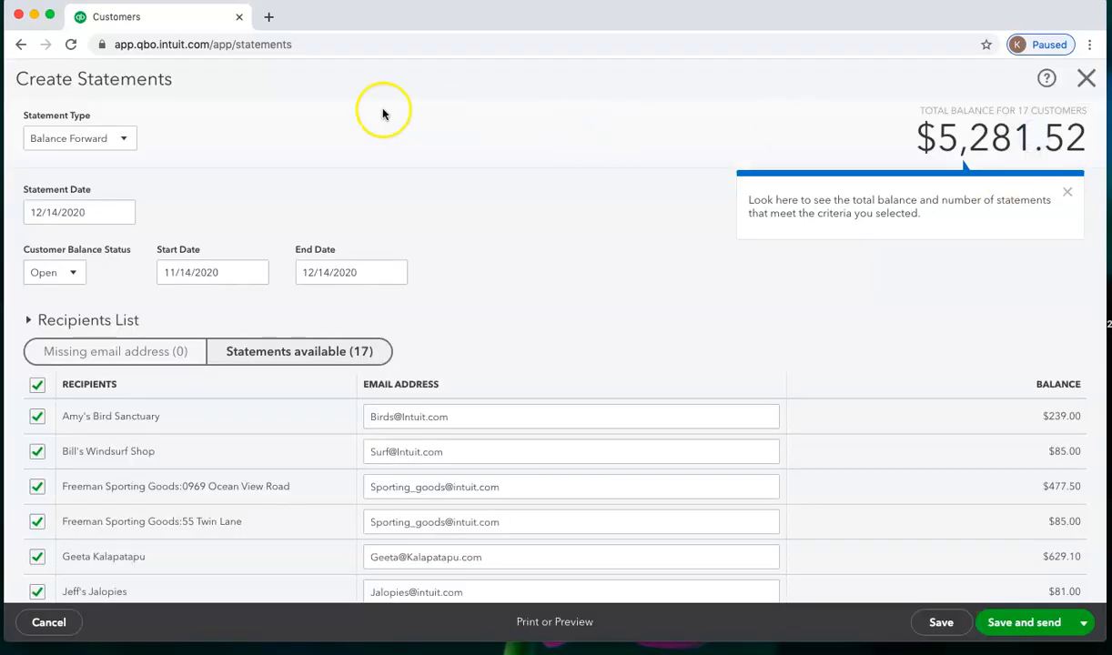
{"action": "left_click", "coordinate": [124, 139]}
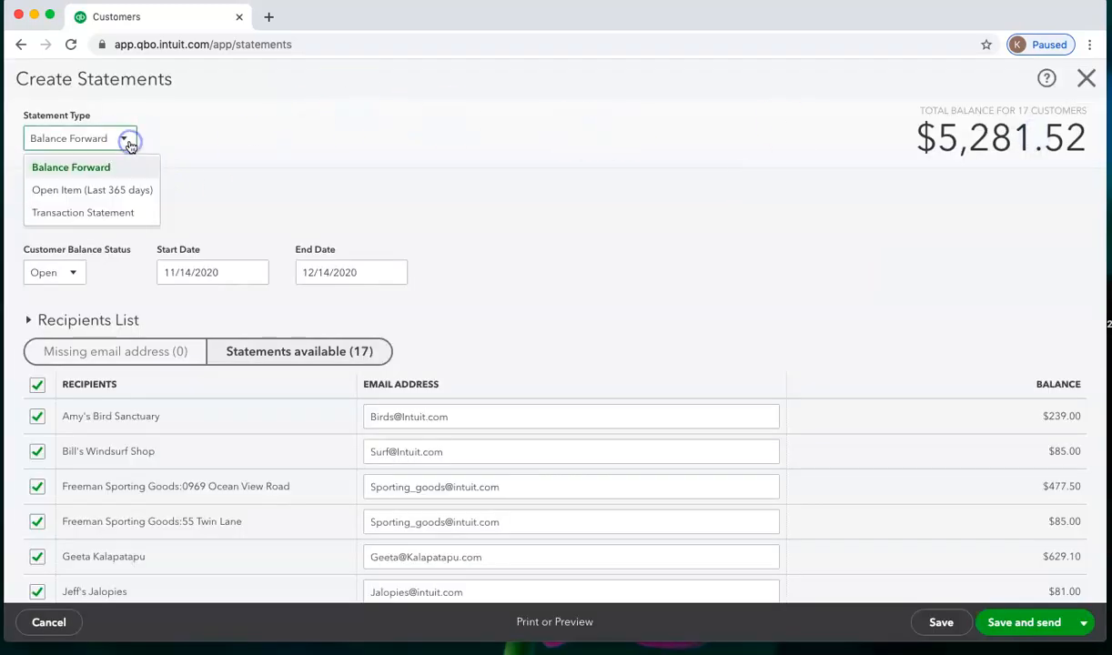
{"action": "left_click", "coordinate": [107, 215]}
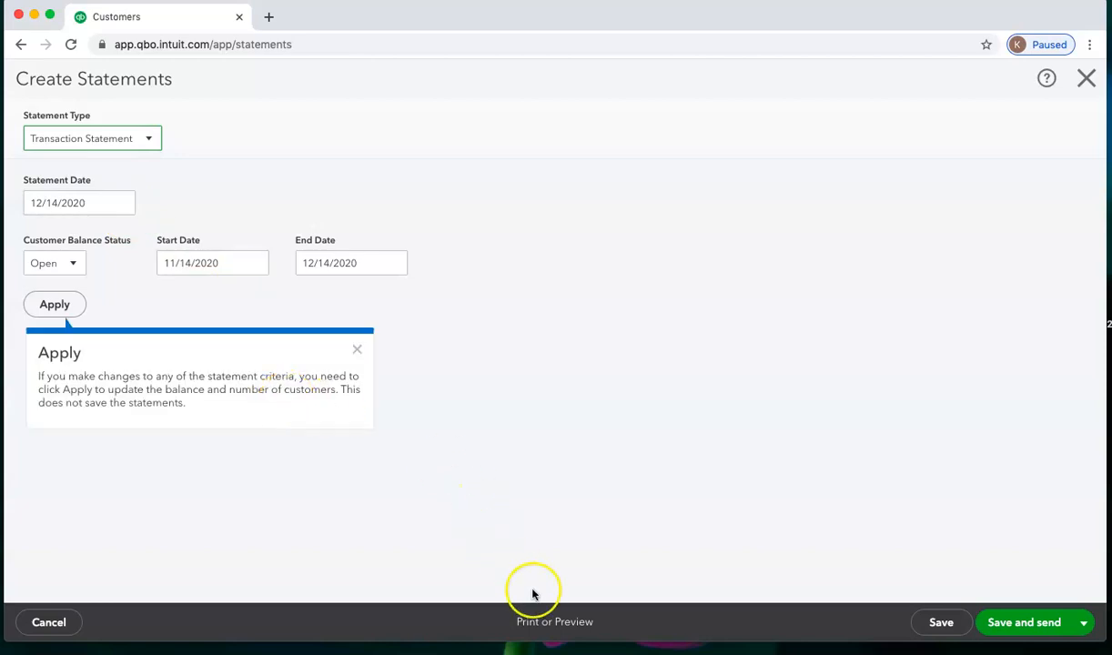
Preview the transaction statements, examine the invoiced and received amounts for Amy's Bird Sanctuary and Freeman Sporting Goods, and close the preview
{"action": "left_click", "coordinate": [553, 623]}
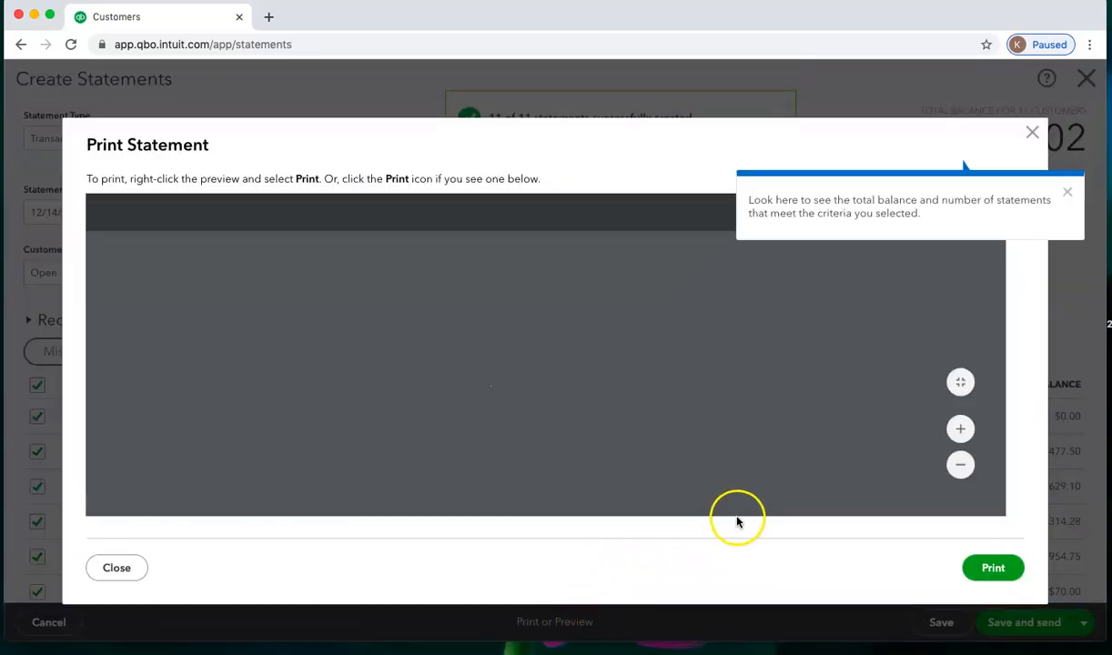
{"action": "scroll", "coordinate": [749, 505], "scroll_direction": "down", "scroll_amount": 1}
{"action": "scroll", "coordinate": [749, 503], "scroll_direction": "down", "scroll_amount": 2}
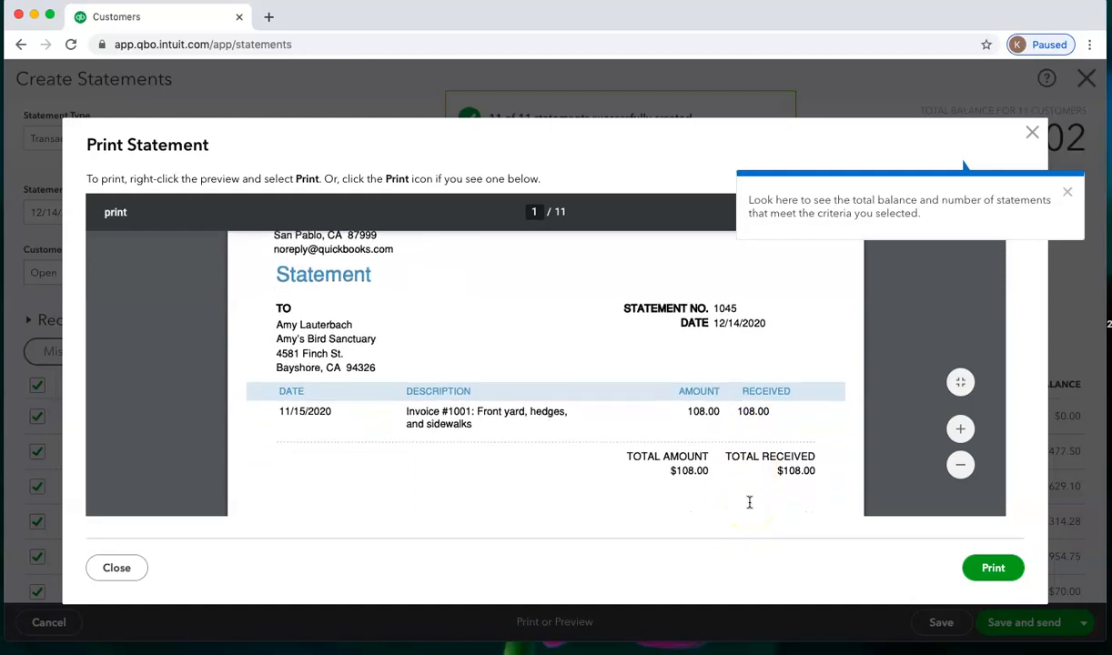
{"action": "scroll", "coordinate": [749, 502], "scroll_direction": "down", "scroll_amount": 5}
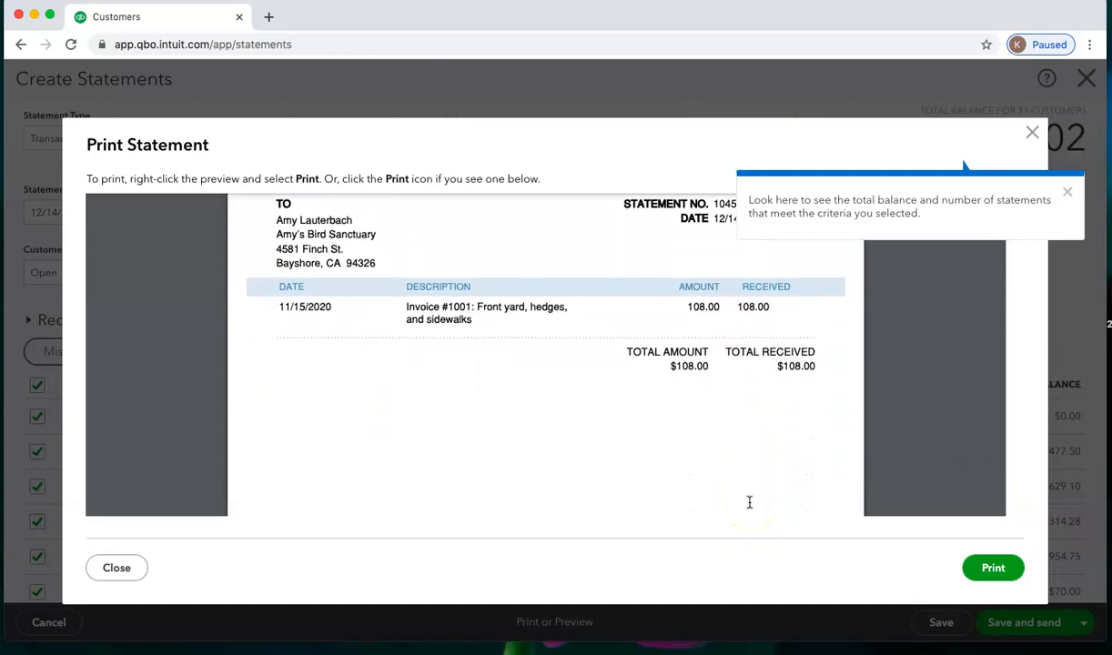
{"action": "scroll", "coordinate": [749, 502], "scroll_direction": "down", "scroll_amount": 8}
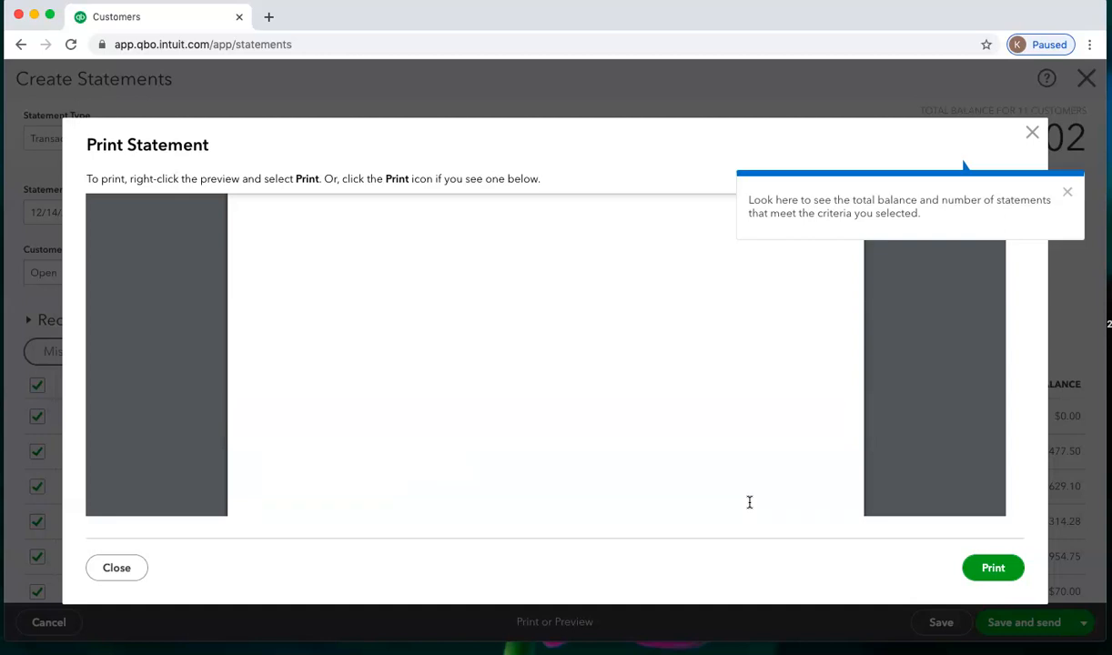
{"action": "scroll", "coordinate": [749, 502], "scroll_direction": "down", "scroll_amount": 8}
{"action": "scroll", "coordinate": [749, 502], "scroll_direction": "down", "scroll_amount": 8}
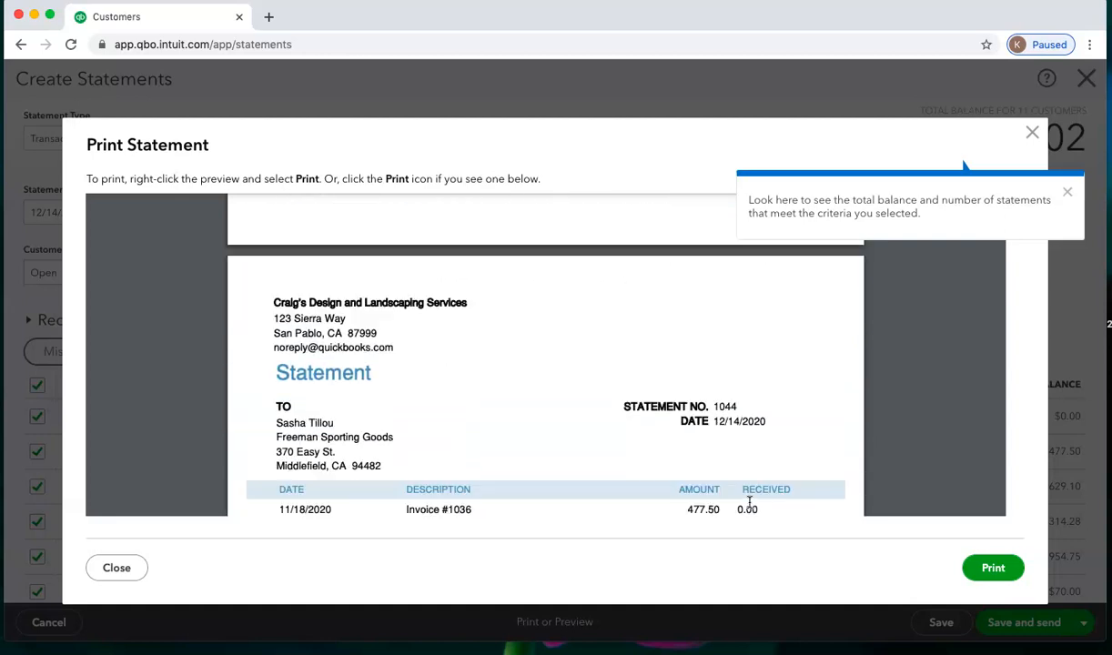
{"action": "scroll", "coordinate": [750, 503], "scroll_direction": "down", "scroll_amount": 10}
{"action": "scroll", "coordinate": [899, 397], "scroll_direction": "up", "scroll_amount": 2}
{"action": "left_click", "coordinate": [1030, 134]}
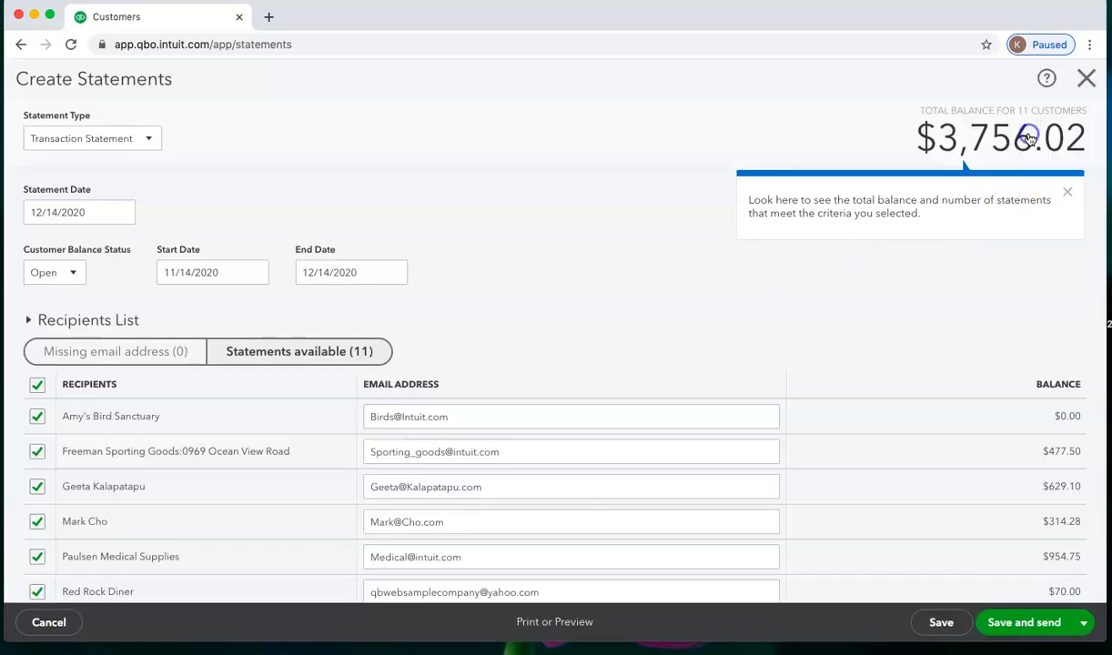
Set the statement type to Open Item (Last 365 days) and the statement date to 12/01/2020, and apply the criteria
{"action": "left_click", "coordinate": [150, 140]}
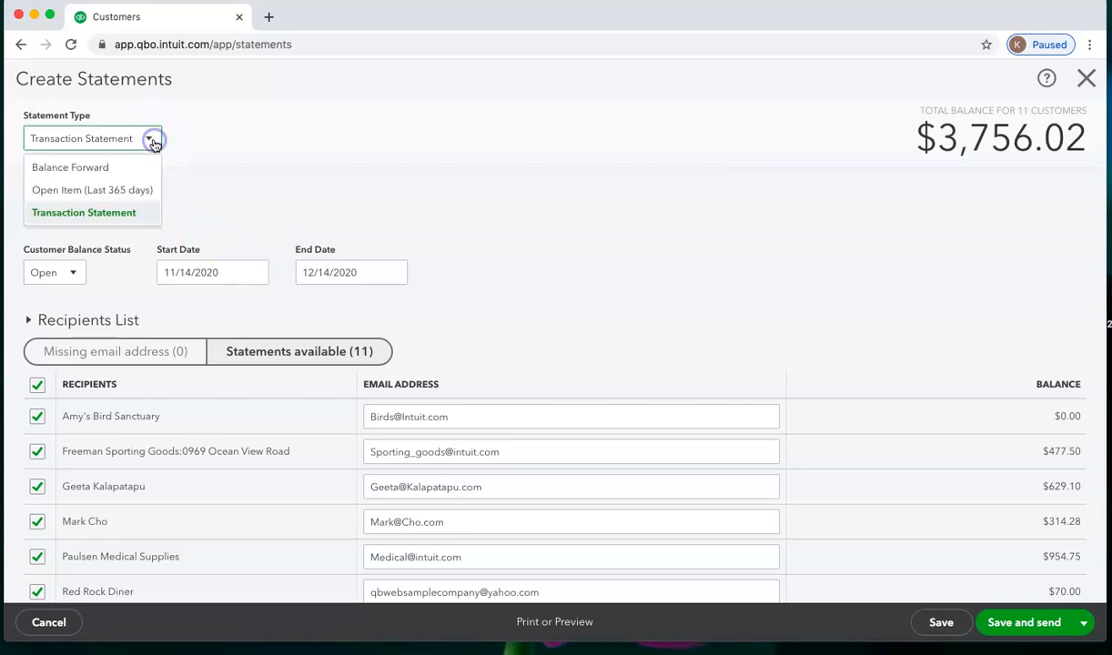
{"action": "left_click", "coordinate": [95, 193]}
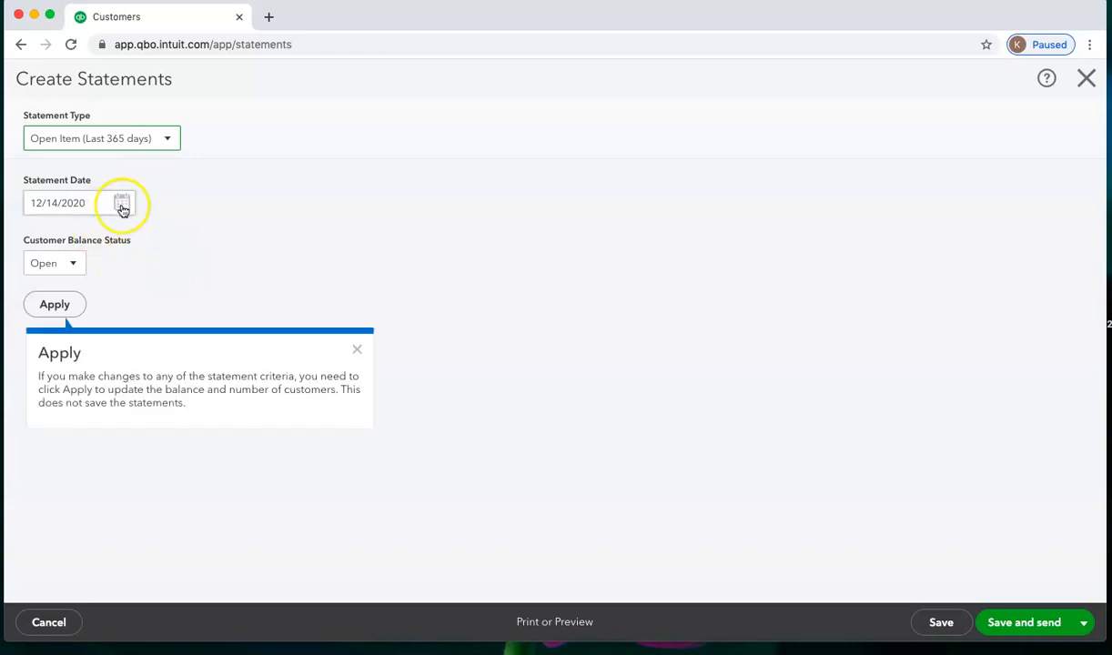
{"action": "left_click", "coordinate": [122, 205]}
{"action": "left_click", "coordinate": [40, 243]}
{"action": "left_click", "coordinate": [40, 244]}
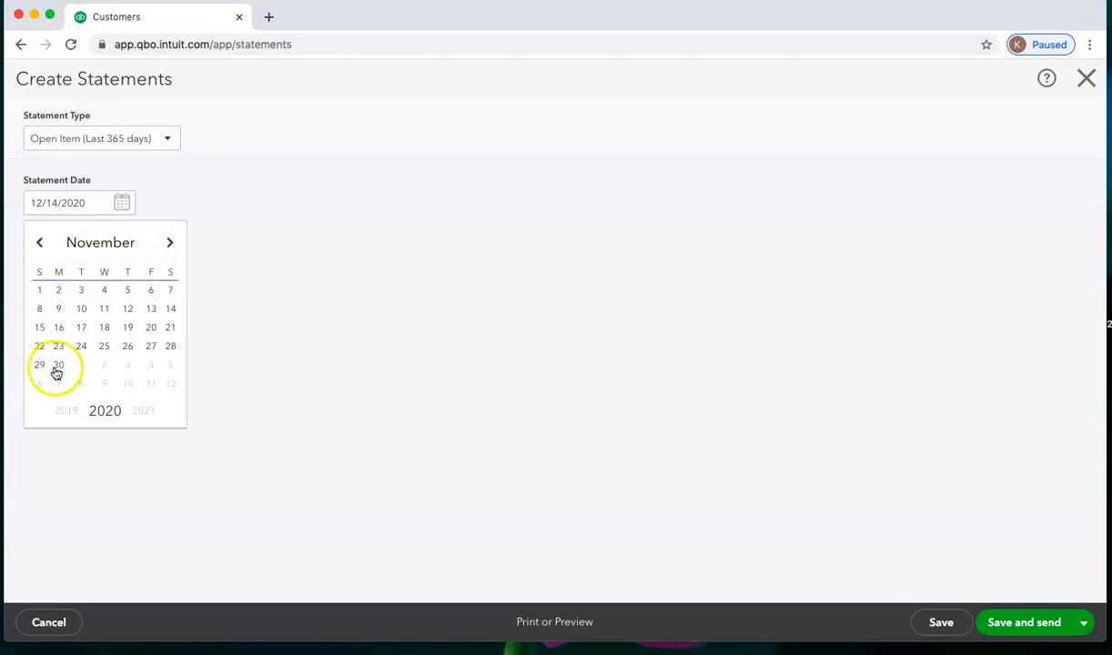
{"action": "left_click", "coordinate": [168, 252]}
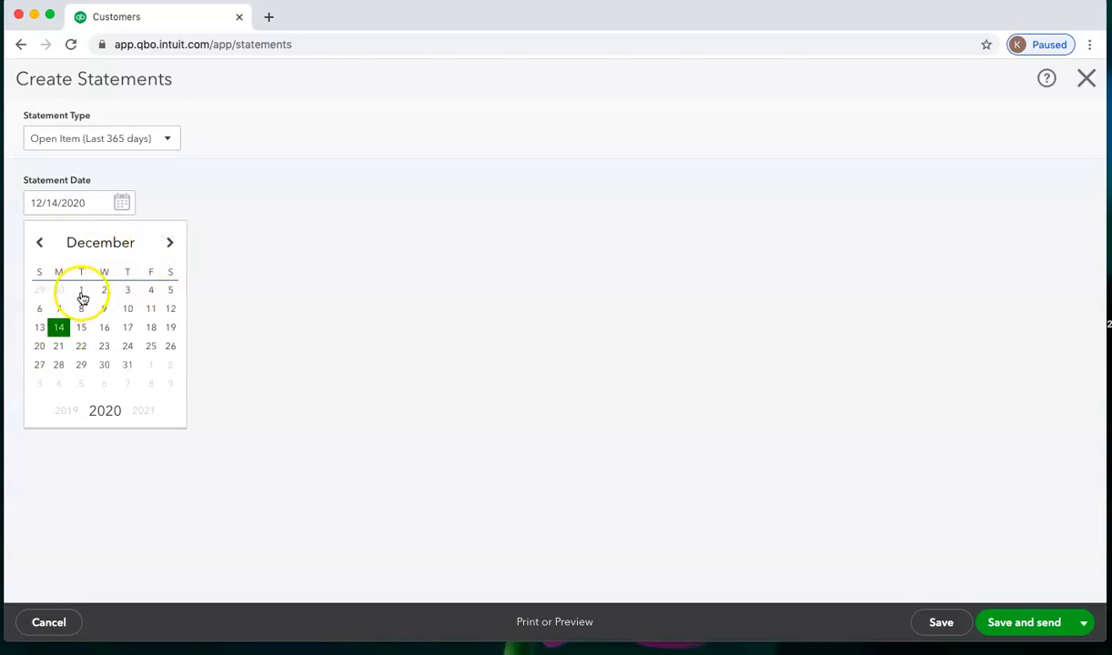
{"action": "left_click", "coordinate": [82, 291]}
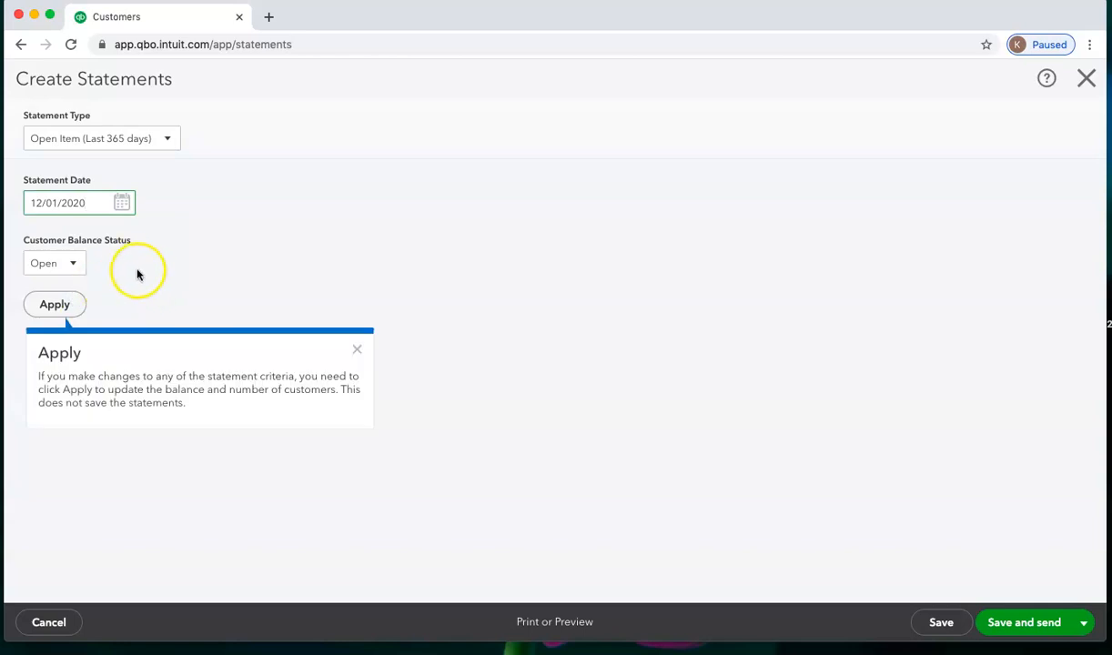
{"action": "left_click", "coordinate": [60, 308]}
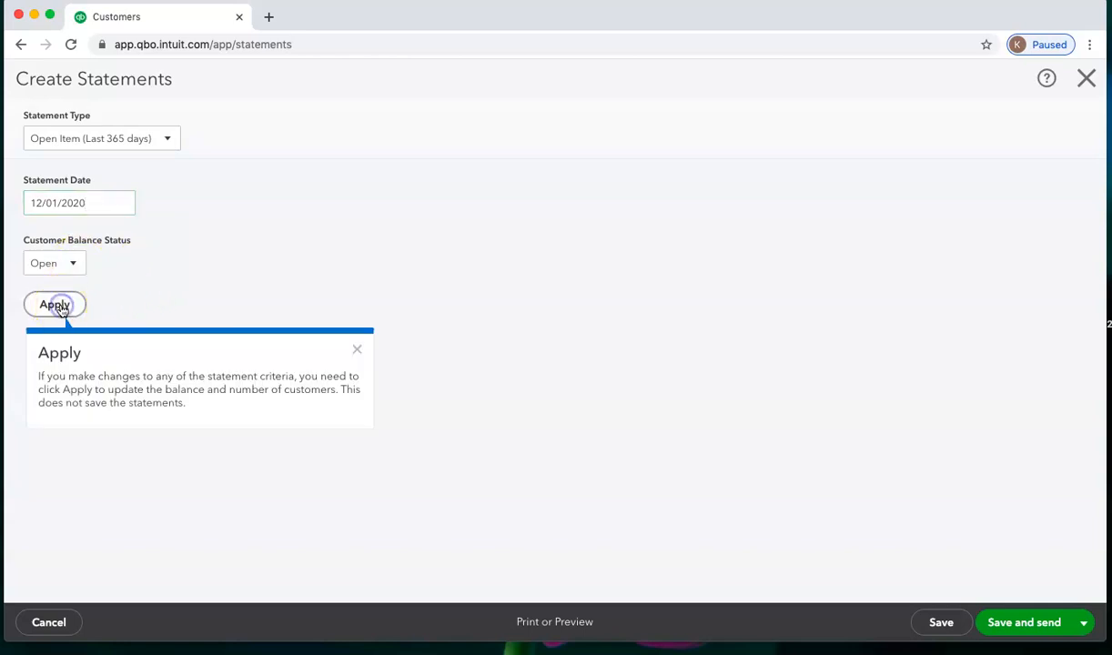
Review the recipients, email addresses and balances of the available statements, and show the alternative to Save and send
{"action": "scroll", "coordinate": [493, 395], "scroll_direction": "down", "scroll_amount": 8}
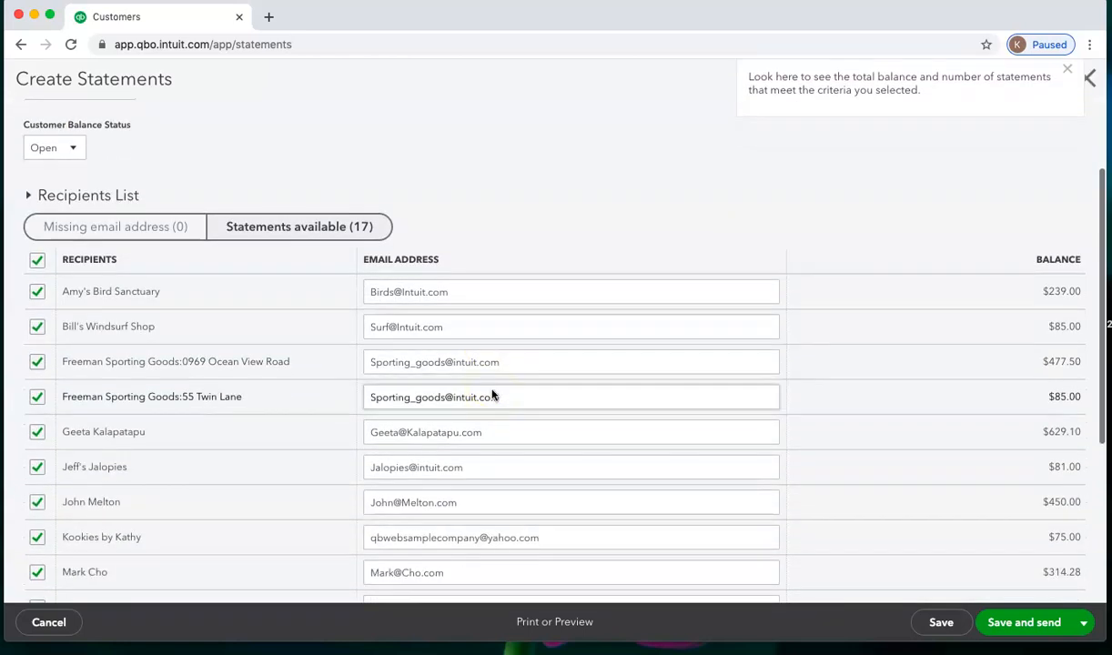
{"action": "scroll", "coordinate": [492, 395], "scroll_direction": "up", "scroll_amount": 10}
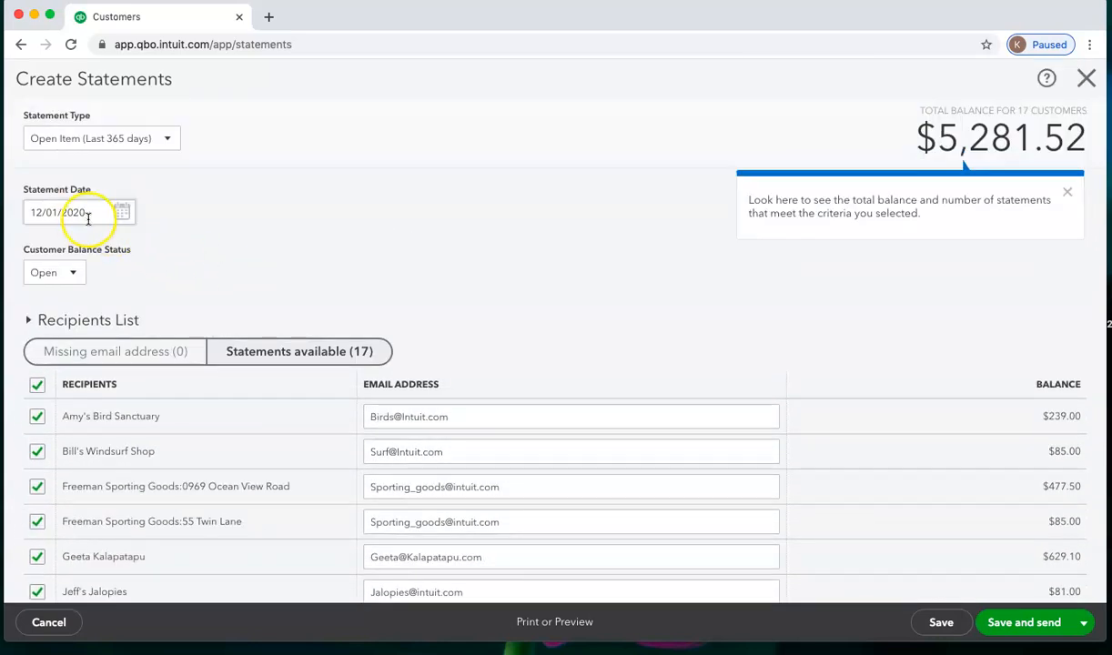
{"action": "scroll", "coordinate": [297, 302], "scroll_direction": "down", "scroll_amount": 10}
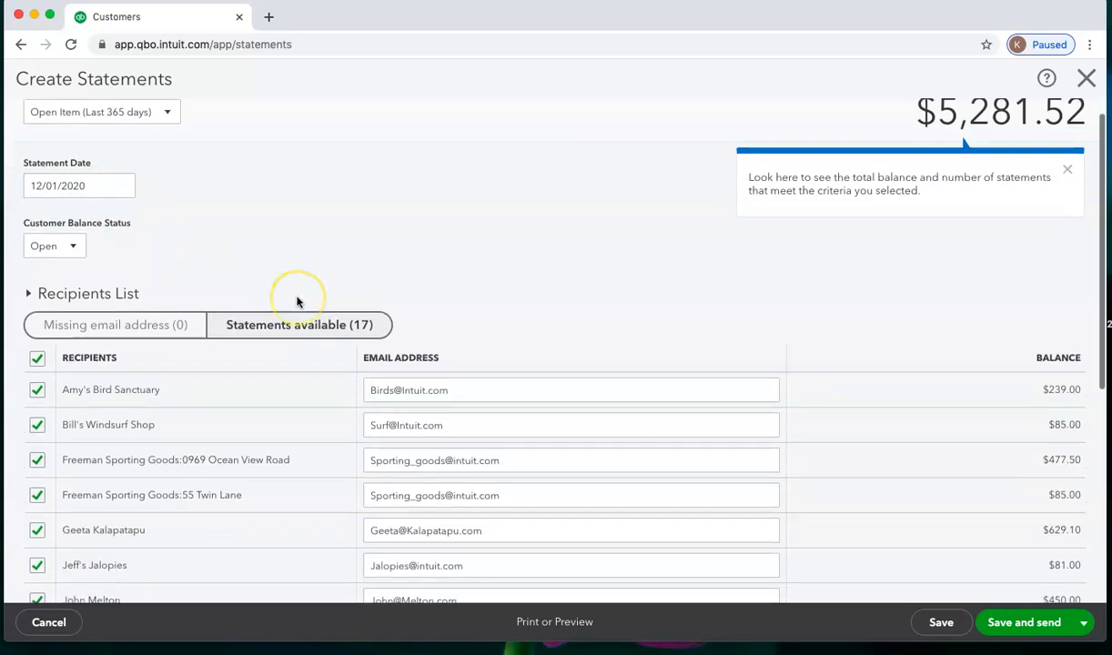
{"action": "scroll", "coordinate": [297, 302], "scroll_direction": "down", "scroll_amount": 1}
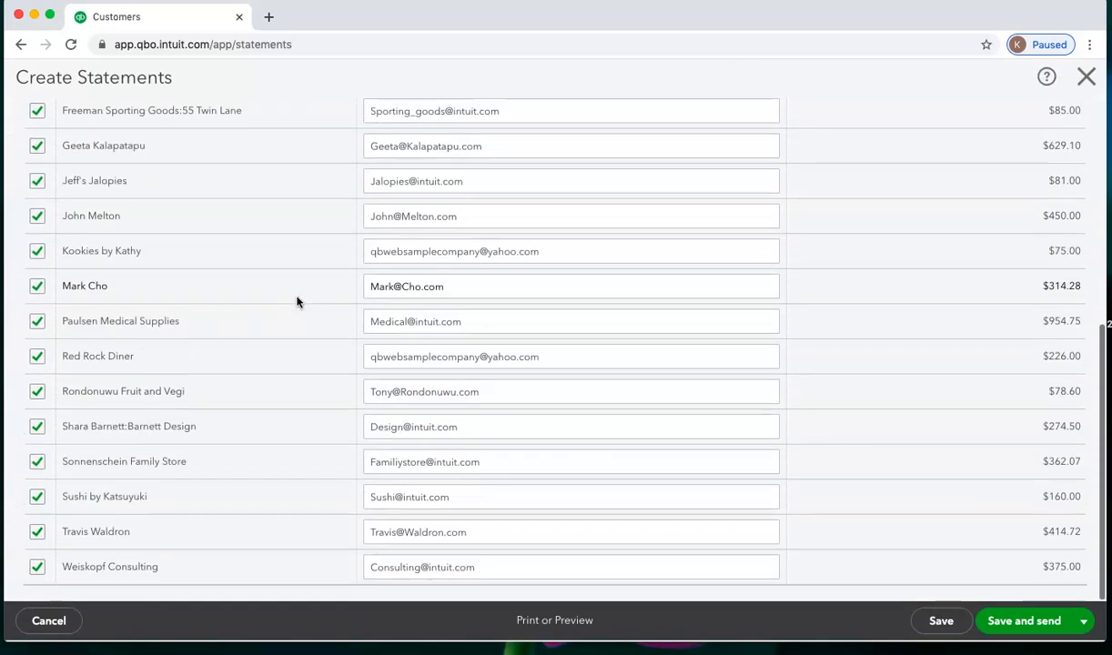
{"action": "scroll", "coordinate": [298, 301], "scroll_direction": "up", "scroll_amount": 10}
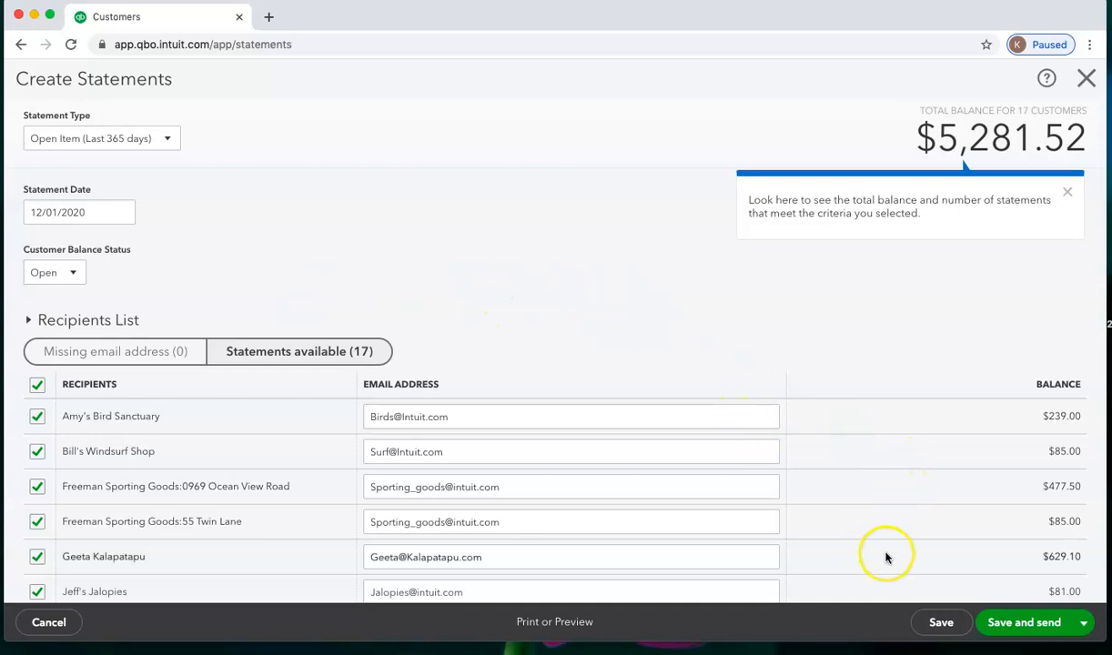
{"action": "left_click", "coordinate": [1084, 625]}
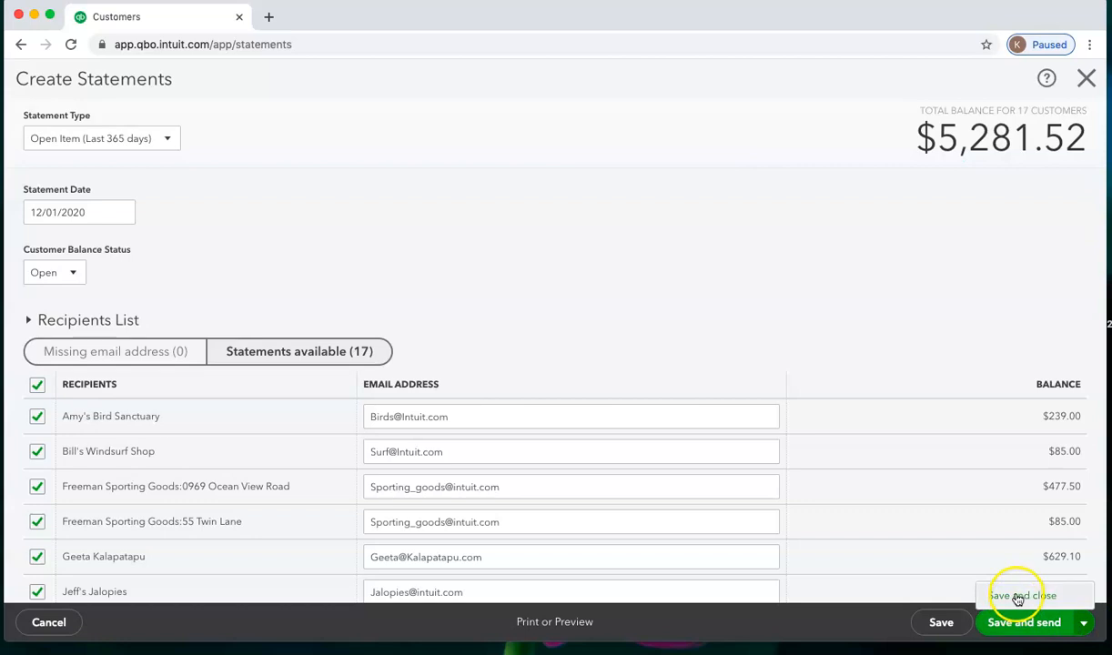